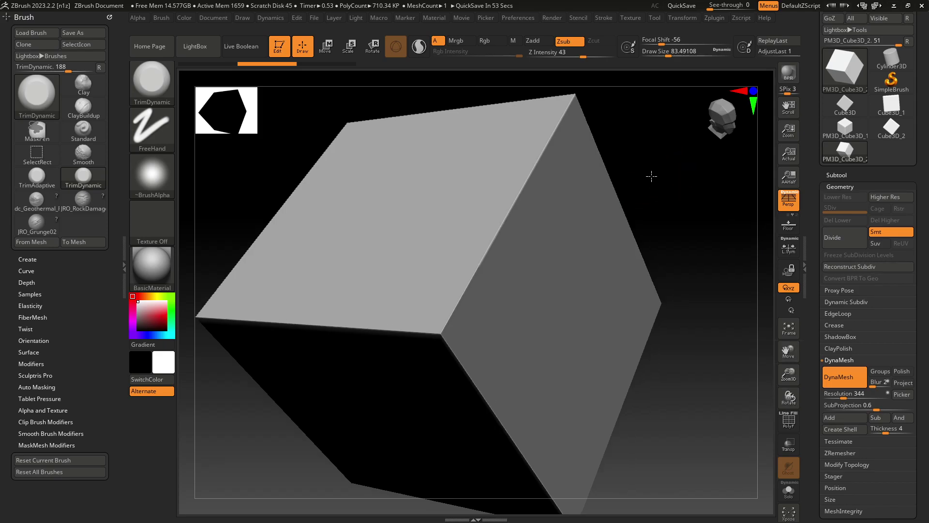
pyautogui.moveTo(653, 176)
pyautogui.mouseDown()
pyautogui.moveTo(623, 208)
pyautogui.moveTo(614, 276)
pyautogui.moveTo(625, 413)
pyautogui.moveTo(633, 369)
pyautogui.moveTo(622, 312)
pyautogui.moveTo(668, 232)
pyautogui.moveTo(670, 242)
pyautogui.moveTo(687, 222)
pyautogui.mouseUp()
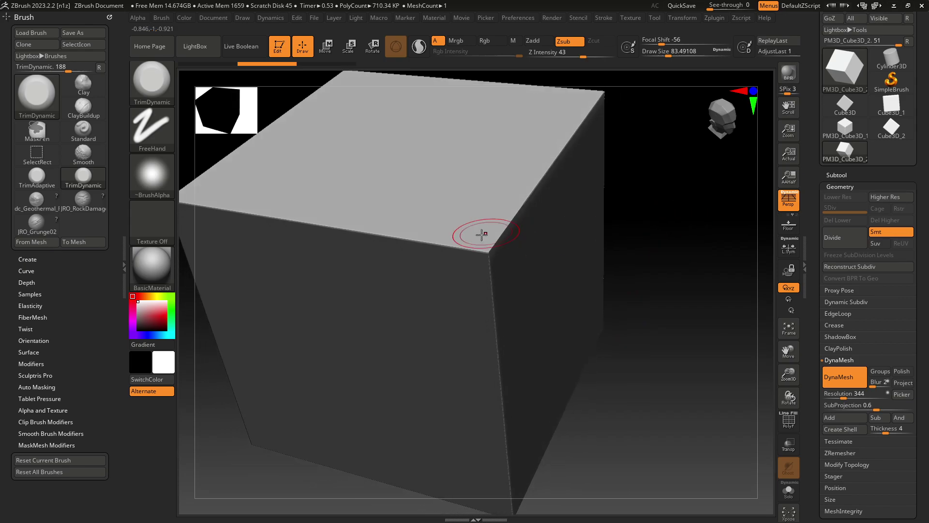
pyautogui.moveTo(512, 218)
pyautogui.mouseDown()
pyautogui.moveTo(485, 254)
pyautogui.moveTo(490, 285)
pyautogui.moveTo(460, 248)
pyautogui.moveTo(391, 239)
pyautogui.moveTo(450, 248)
pyautogui.moveTo(426, 236)
pyautogui.moveTo(480, 283)
pyautogui.moveTo(494, 344)
pyautogui.moveTo(483, 257)
pyautogui.moveTo(532, 183)
pyautogui.moveTo(500, 223)
pyautogui.moveTo(508, 217)
pyautogui.mouseUp()
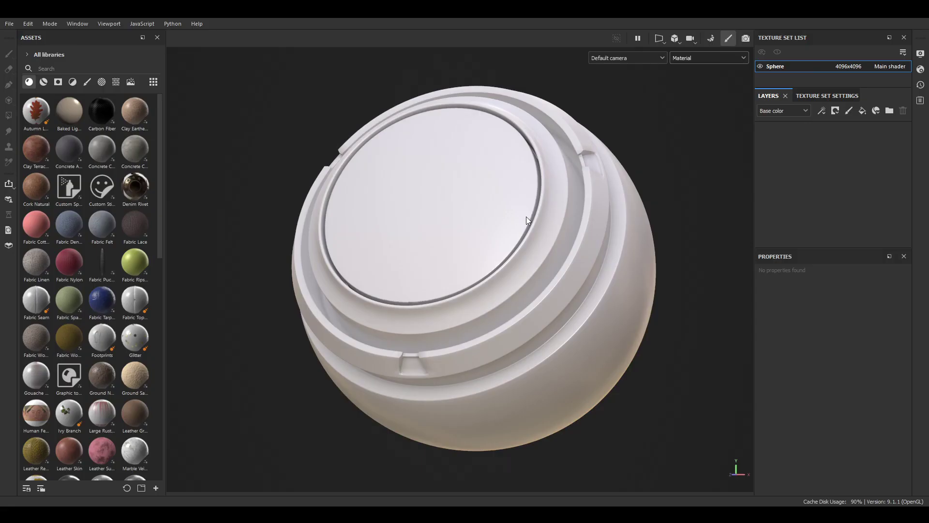
# Add a fill layer to the Sphere texture set and give it a muted grey-beige base color
pyautogui.keyDown('alt'); pyautogui.moveTo(631, 223); pyautogui.dragTo(662, 184); pyautogui.keyUp('alt')
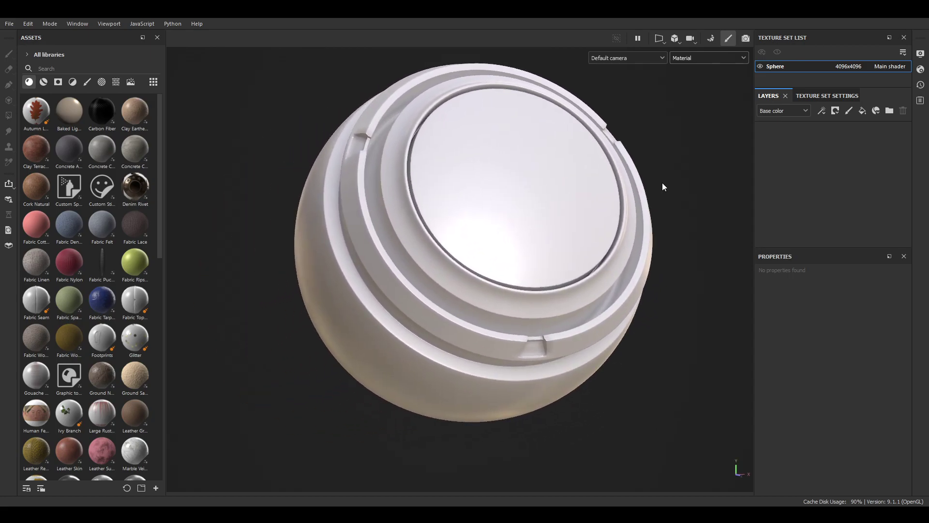
pyautogui.click(860, 114)
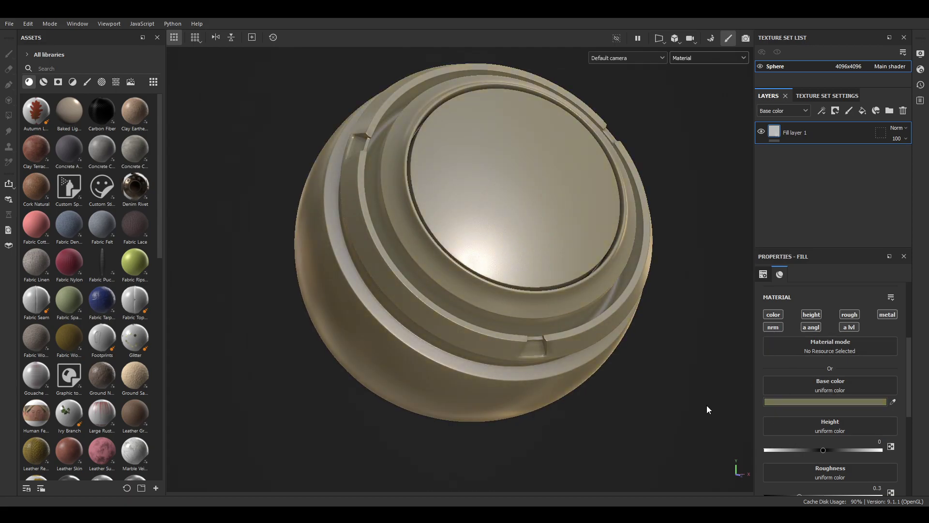
pyautogui.moveTo(707, 405); pyautogui.dragTo(701, 402)
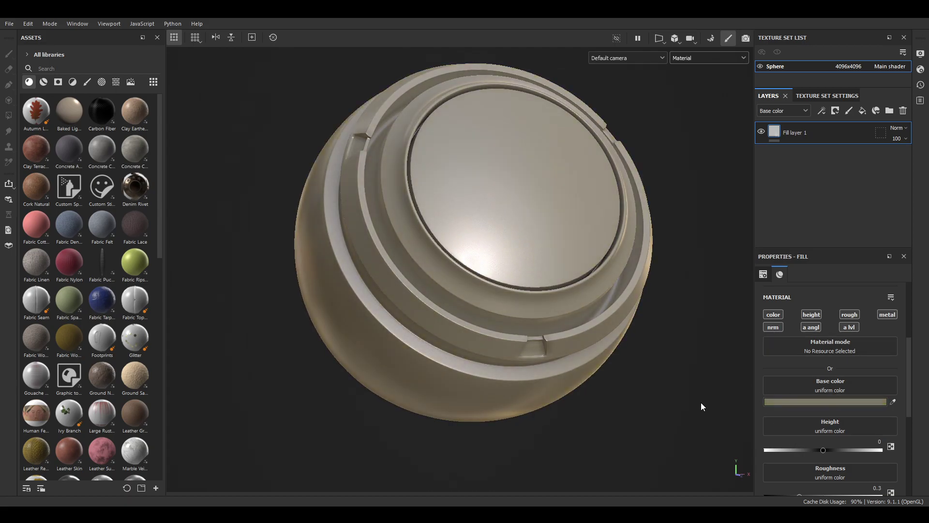
# Add a second fill layer on top and name it EdgeWear
pyautogui.click(863, 111)
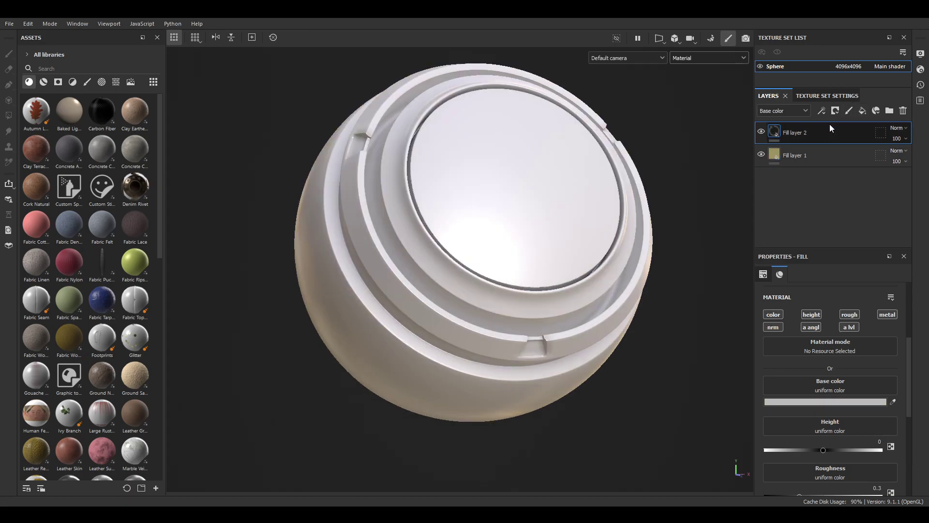
pyautogui.doubleClick(797, 134)
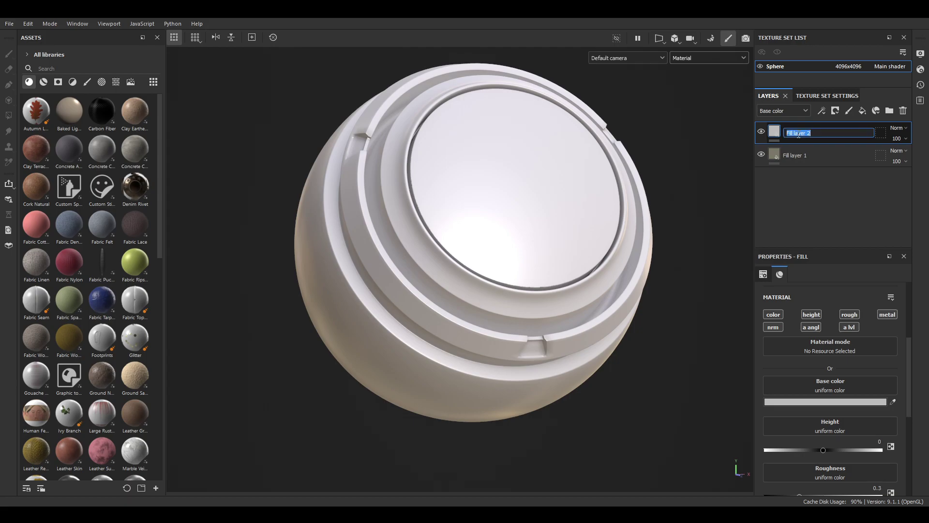
pyautogui.write('EdgeWear')
pyautogui.press('Return')
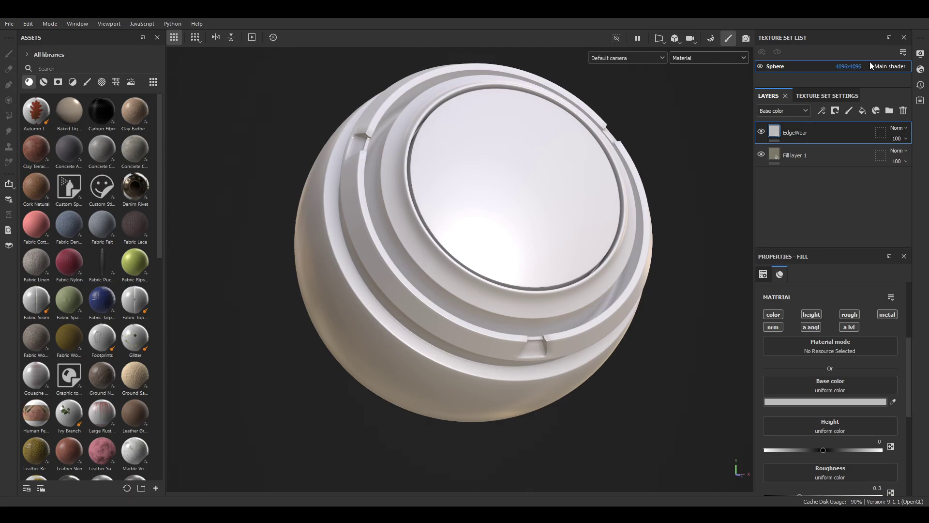
# Keep only the height channel active on the EdgeWear layer and lower its height slightly below zero
pyautogui.click(770, 314)
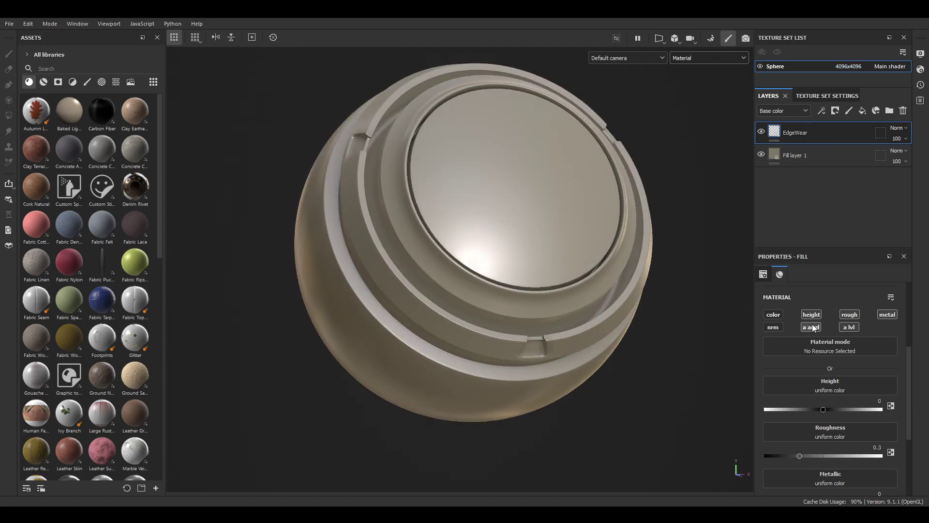
pyautogui.click(849, 314)
pyautogui.click(887, 315)
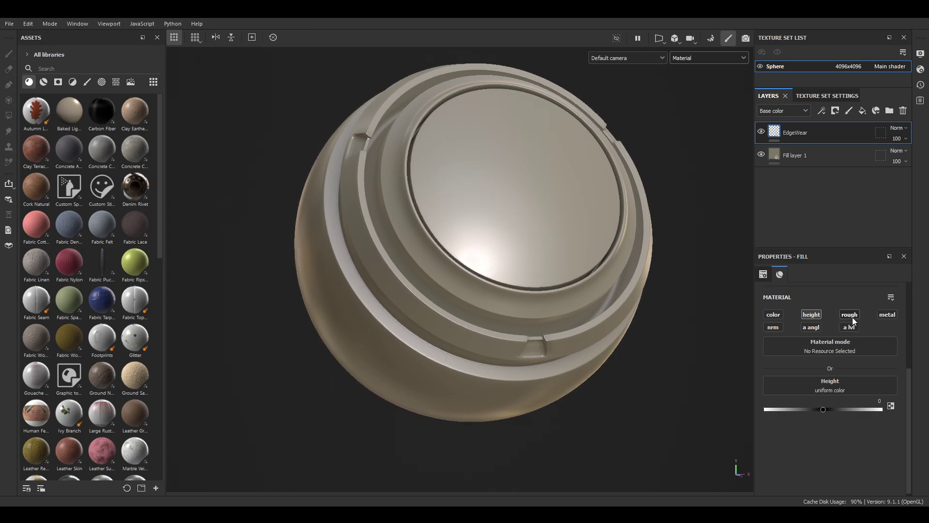
pyautogui.click(817, 409)
# Give the EdgeWear layer a black mask containing a fill that uses the Sphere_curvature map
pyautogui.click(829, 28)
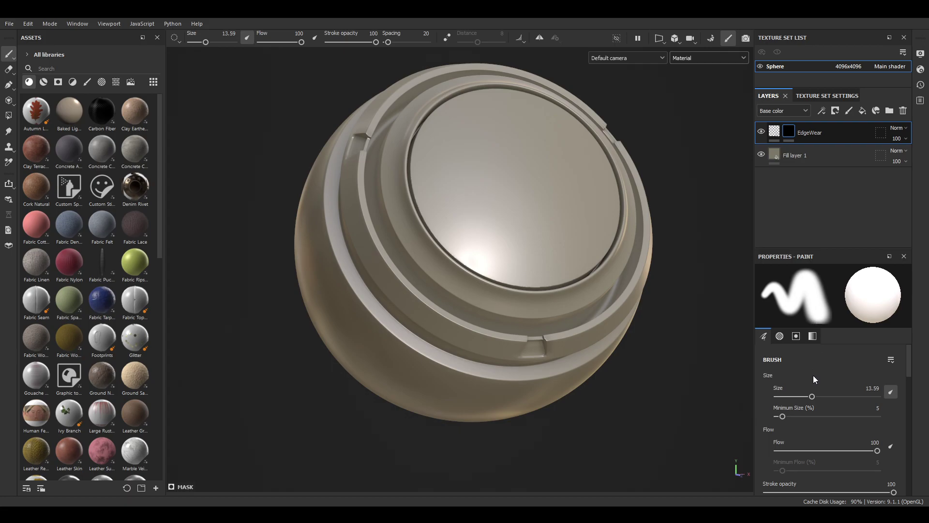
pyautogui.click(810, 341)
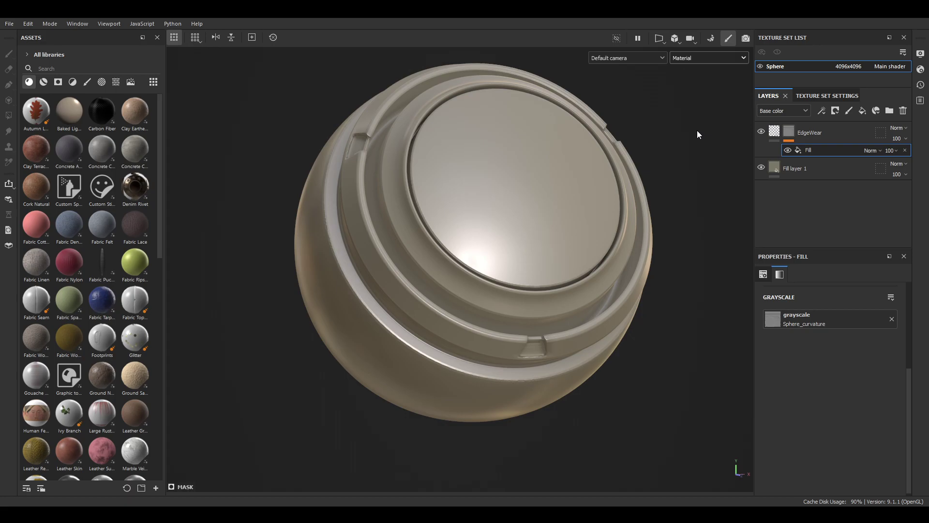
# Display the mask and add a Levels adjustment, raising the black point to 0.514 and lowering the white point to isolate the edges
pyautogui.press('m')
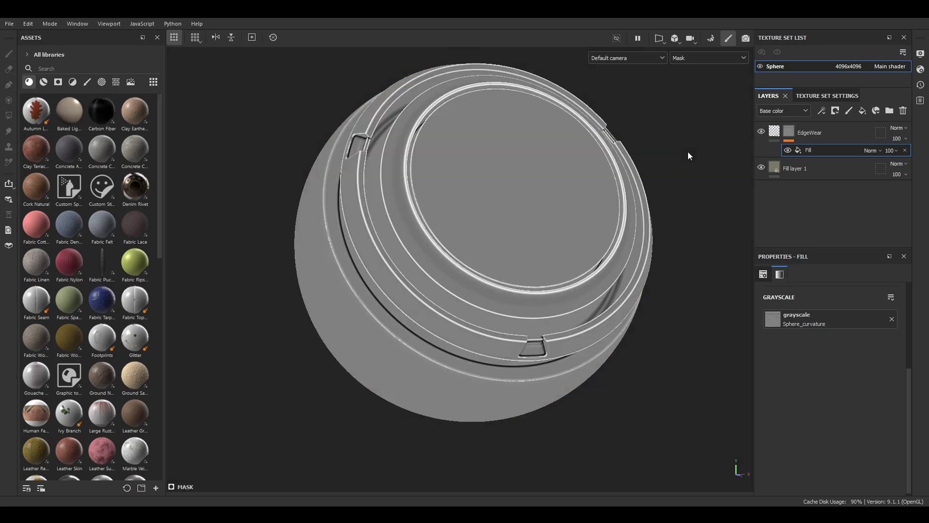
pyautogui.keyDown('alt'); pyautogui.moveTo(587, 306); pyautogui.dragTo(602, 293); pyautogui.keyUp('alt')
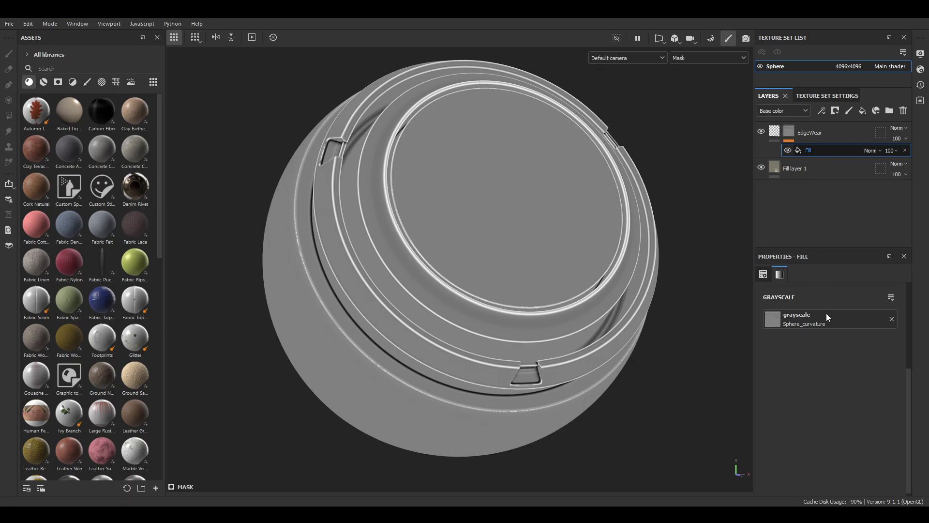
pyautogui.moveTo(765, 295); pyautogui.dragTo(835, 293)
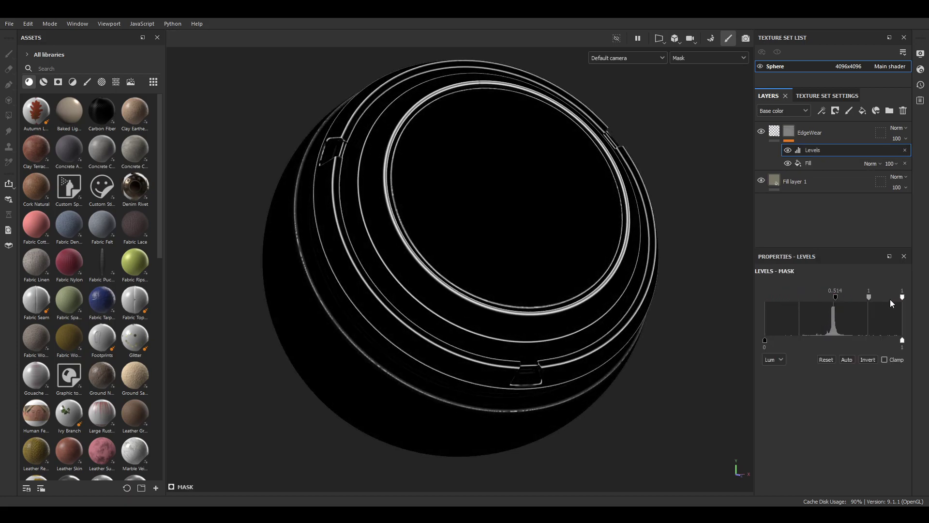
pyautogui.moveTo(901, 297); pyautogui.dragTo(834, 297)
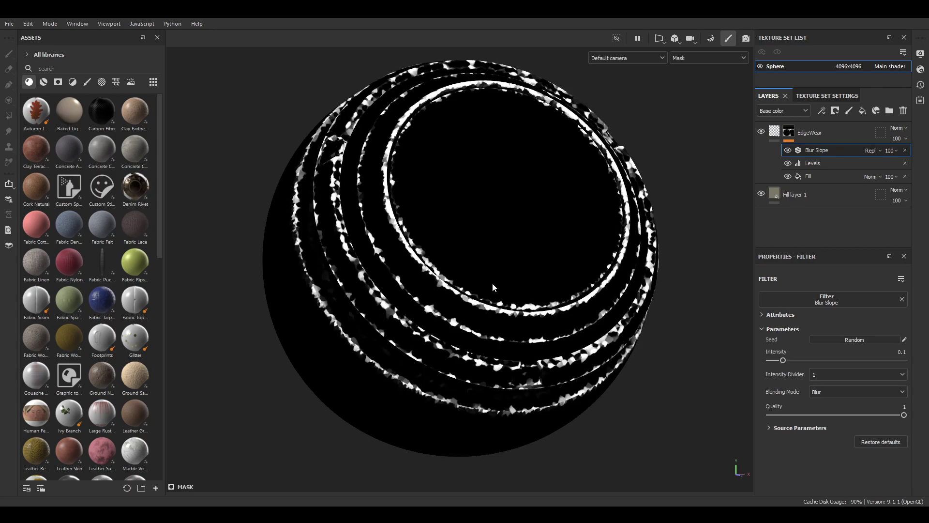
# Add a Blur Slope filter above the Levels in the EdgeWear mask and set its intensity to 0.159
pyautogui.scroll(5, 492, 282)
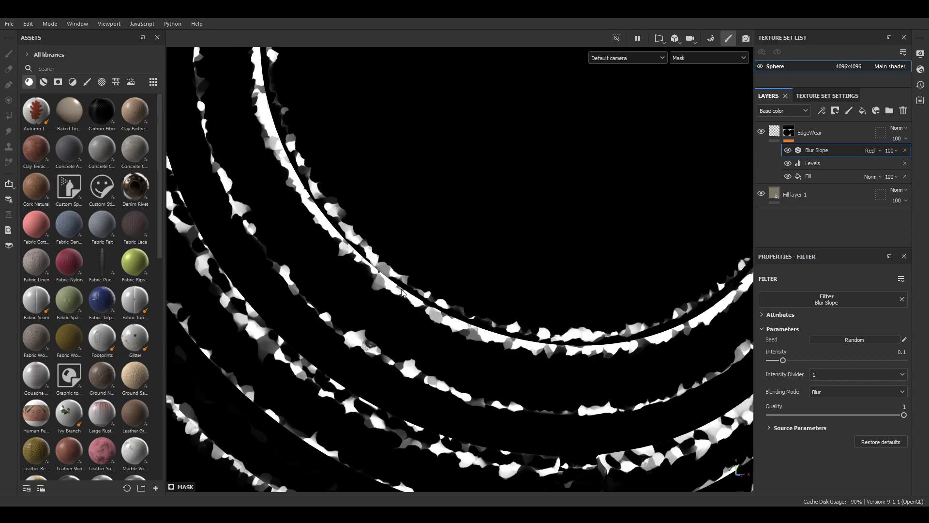
pyautogui.scroll(-2, 569, 342)
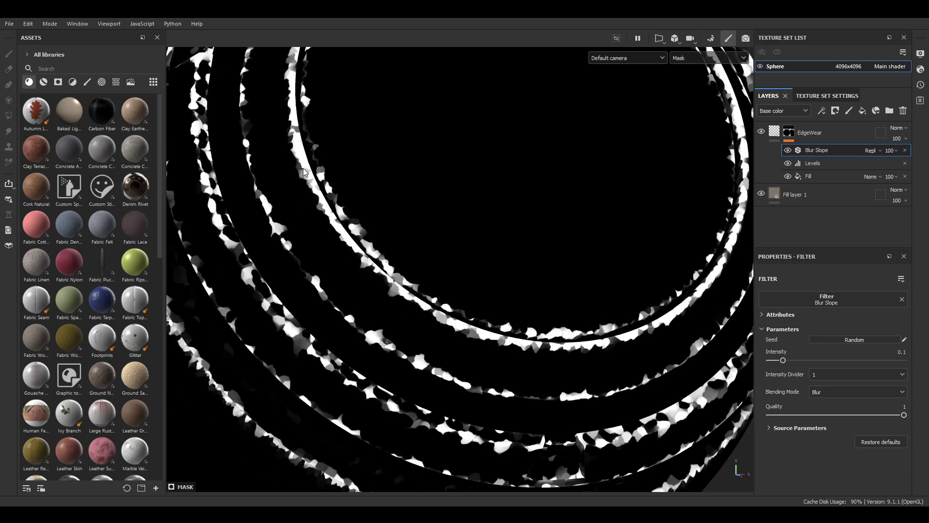
pyautogui.scroll(2, 343, 251)
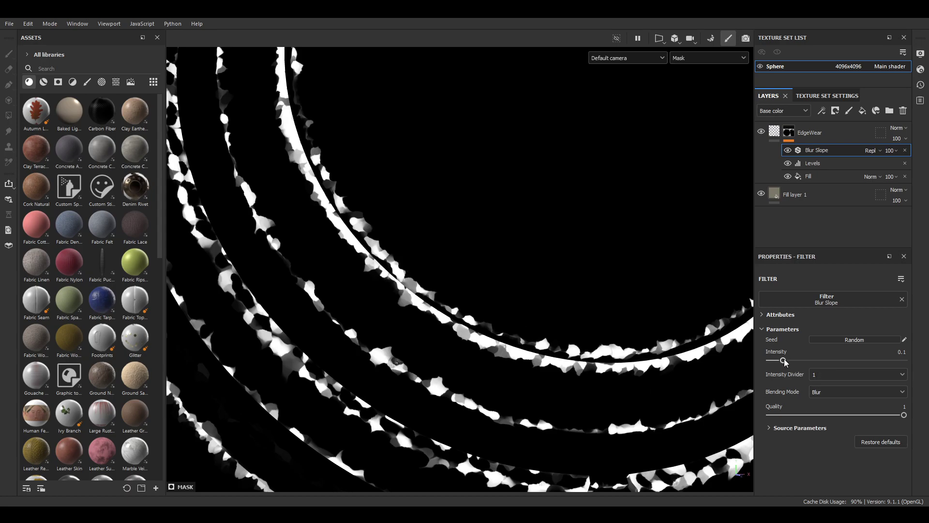
pyautogui.moveTo(783, 361); pyautogui.dragTo(792, 361)
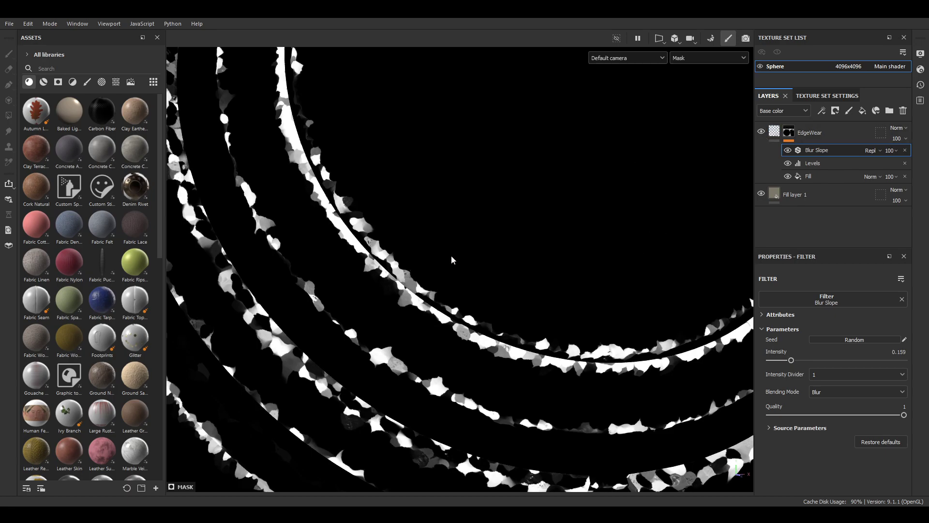
# Examine the edge damage up close in the material view from several angles
pyautogui.keyDown('alt'); pyautogui.moveTo(451, 254); pyautogui.dragTo(473, 249); pyautogui.keyUp('alt')
pyautogui.press('m')
pyautogui.keyDown('alt'); pyautogui.moveTo(473, 248); pyautogui.dragTo(834, 412, button='right'); pyautogui.keyUp('alt')
pyautogui.keyDown('alt'); pyautogui.moveTo(627, 295); pyautogui.dragTo(432, 251); pyautogui.keyUp('alt')
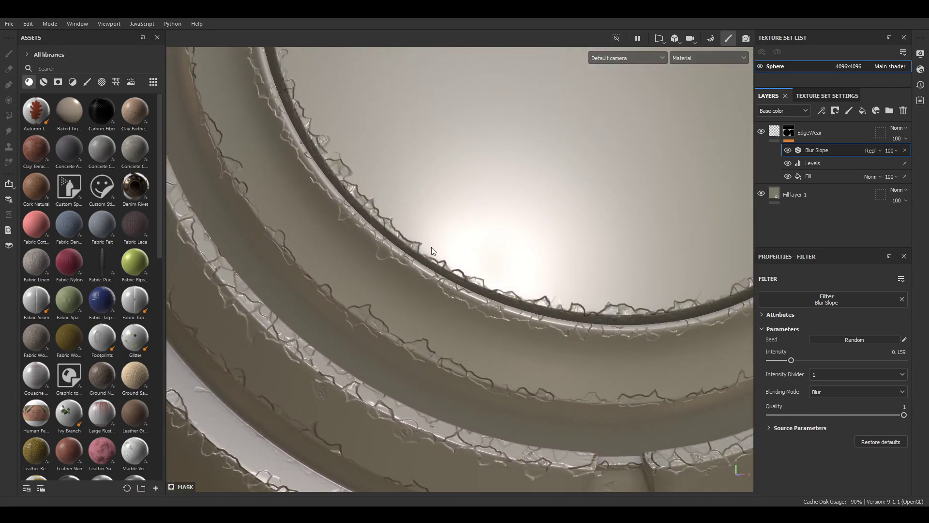
pyautogui.keyDown('alt'); pyautogui.moveTo(431, 246); pyautogui.dragTo(760, 346, button='right'); pyautogui.keyUp('alt')
pyautogui.keyDown('alt'); pyautogui.moveTo(538, 280); pyautogui.dragTo(411, 237, button='middle'); pyautogui.keyUp('alt')
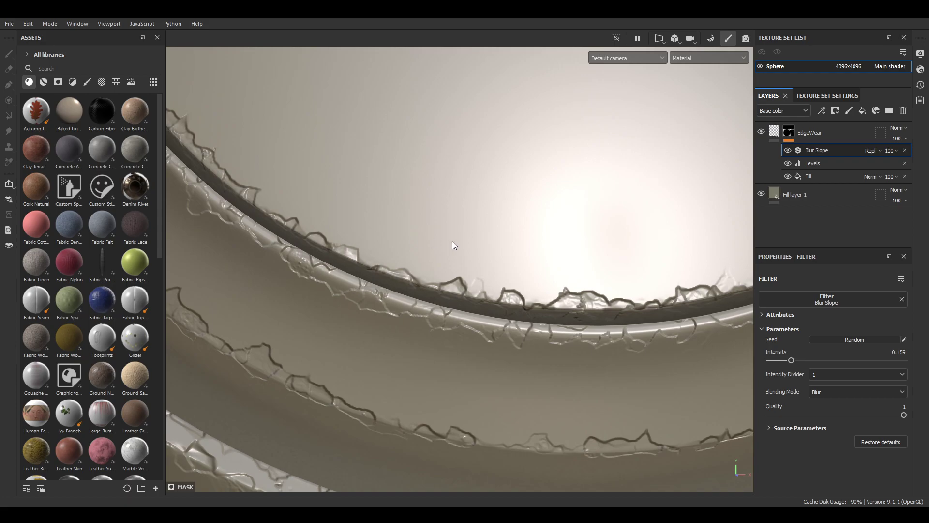
pyautogui.moveTo(452, 242)
pyautogui.keyDown('alt'); pyautogui.mouseDown()
pyautogui.moveTo(421, 234)
pyautogui.moveTo(435, 241)
pyautogui.mouseUp(); pyautogui.keyUp('alt')
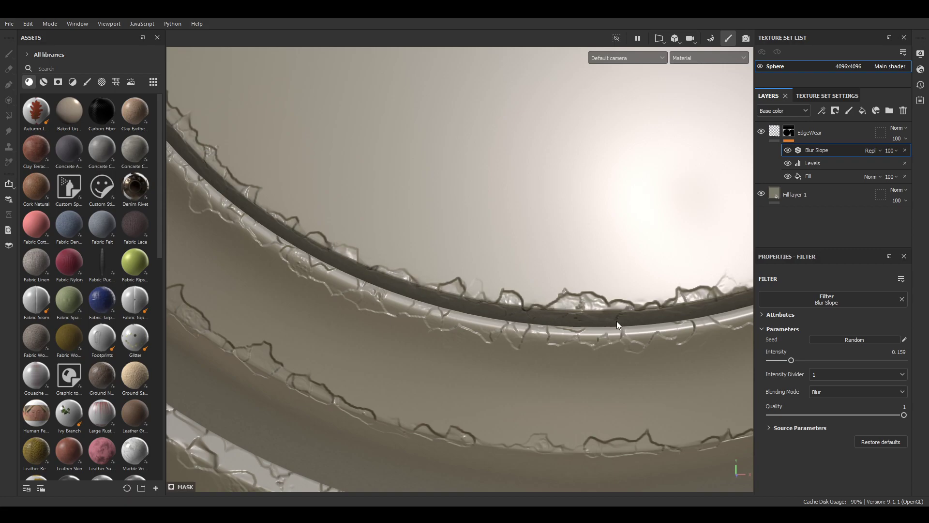
pyautogui.keyDown('alt'); pyautogui.moveTo(623, 335); pyautogui.dragTo(510, 258); pyautogui.keyUp('alt')
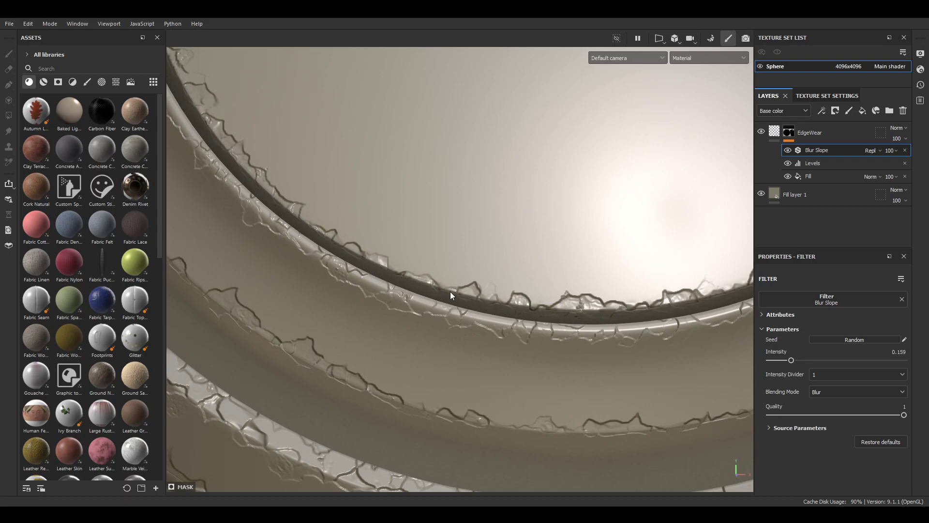
pyautogui.keyDown('alt'); pyautogui.moveTo(670, 327); pyautogui.dragTo(637, 228); pyautogui.keyUp('alt')
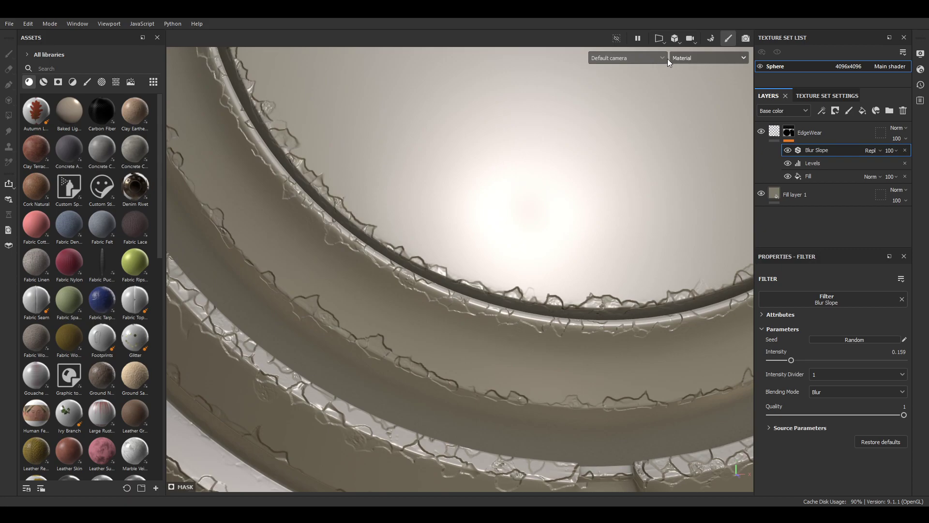
# Reduce the Blur Slope intensity to 0.029 while viewing the mask, and return to the material view
pyautogui.click(697, 133)
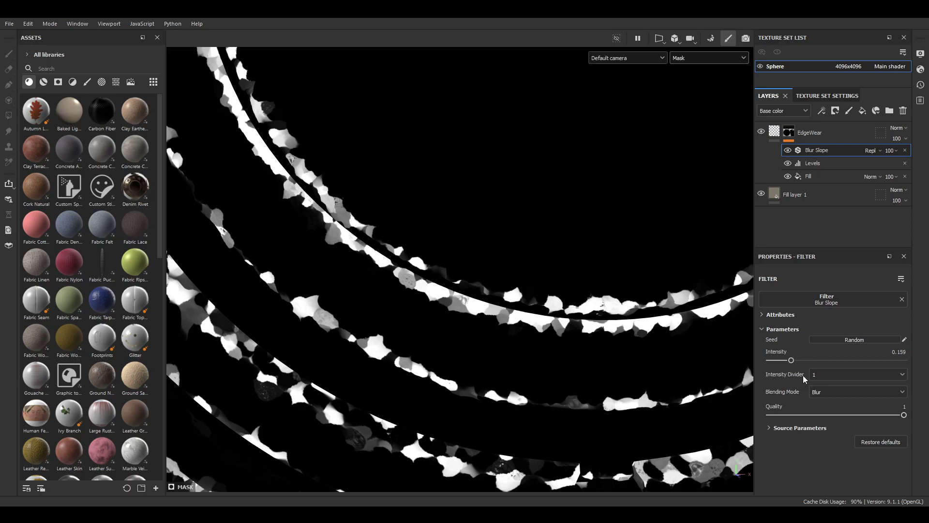
pyautogui.moveTo(792, 359); pyautogui.dragTo(774, 347)
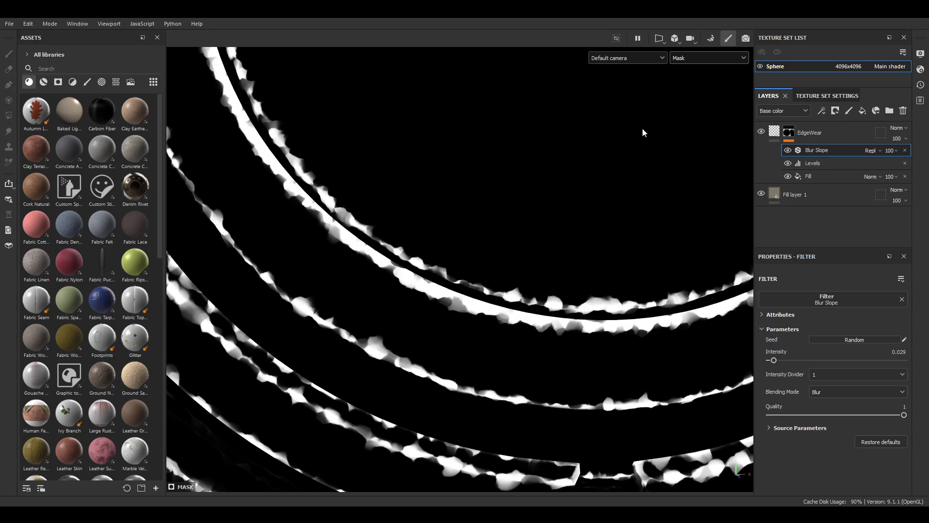
pyautogui.press('m')
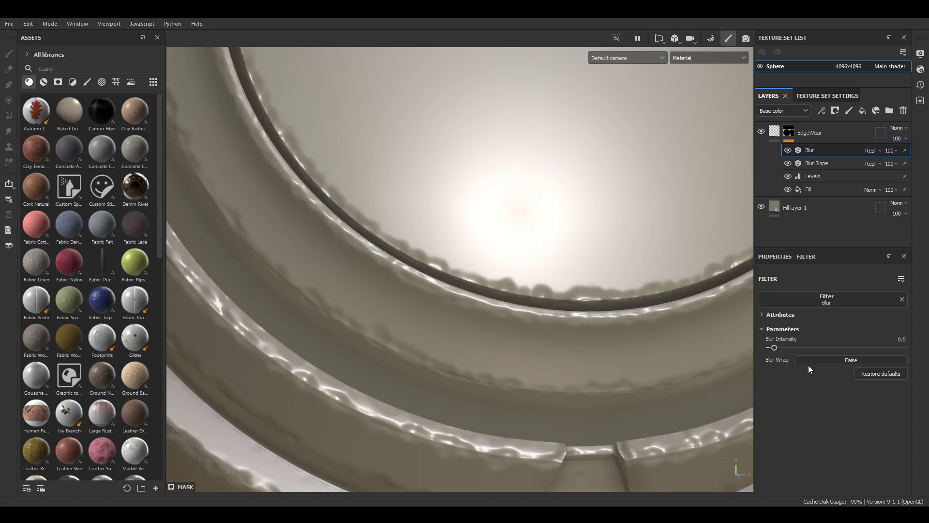
# Add a Blur filter above Blur Slope with a blur intensity of 0.29, and fine-tune the Blur Slope intensity
pyautogui.moveTo(774, 344); pyautogui.dragTo(771, 344)
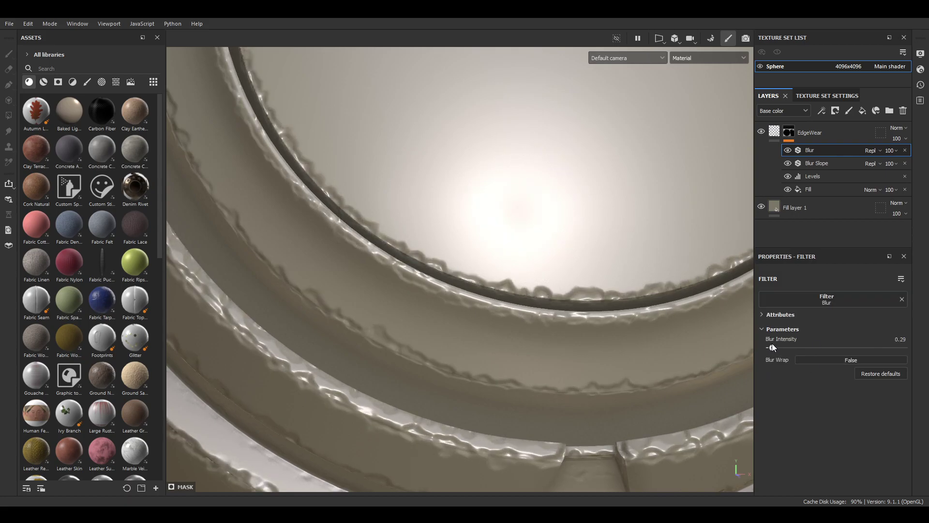
pyautogui.click(833, 161)
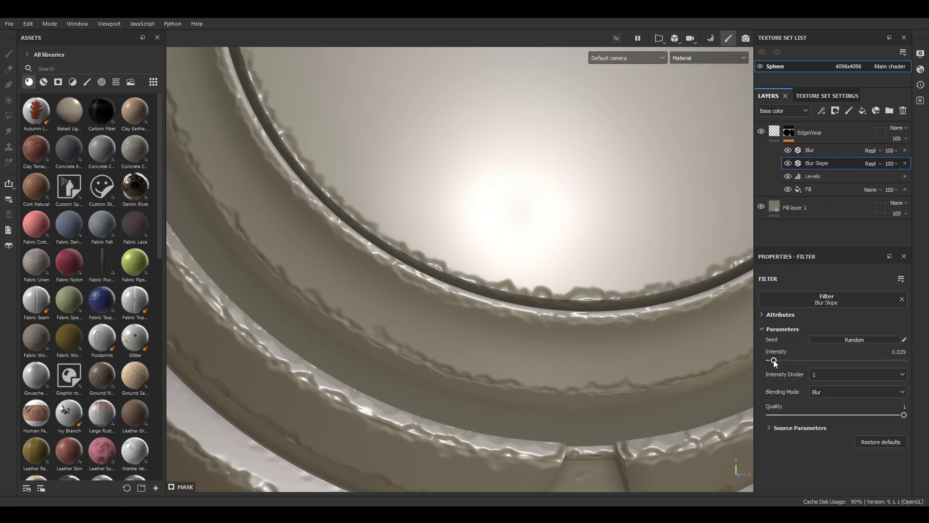
pyautogui.moveTo(773, 360); pyautogui.dragTo(772, 361)
pyautogui.click(826, 150)
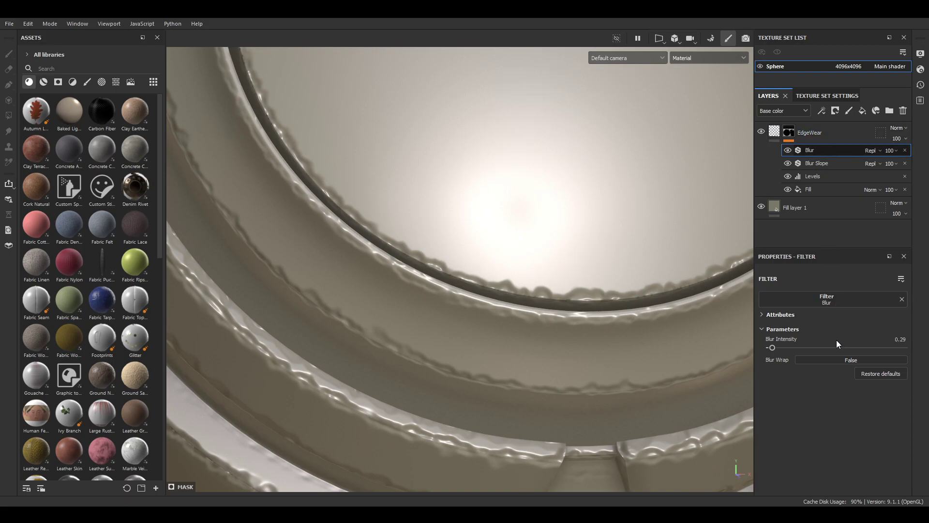
# Add a second Blur Slope filter at the top of the EdgeWear mask stack and set its intensity to 0.011
pyautogui.hotkey('ctrl', 'y')
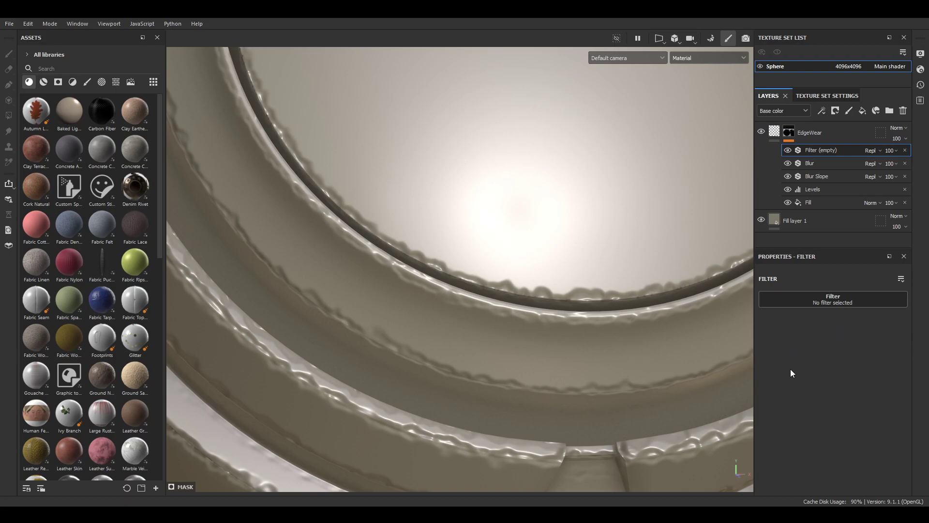
pyautogui.moveTo(783, 360); pyautogui.dragTo(771, 360)
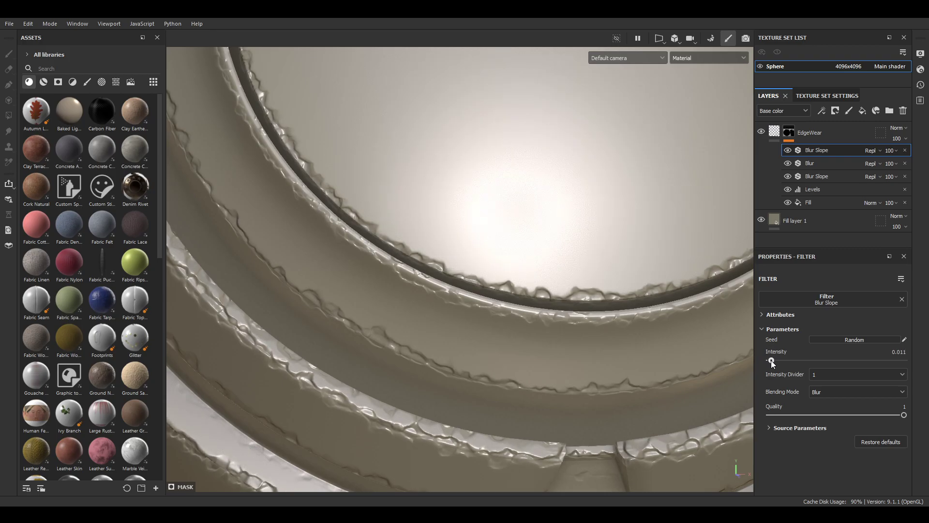
# Compare the edge detail up close with the topmost Blur Slope filter hidden and shown
pyautogui.scroll(2, 539, 279)
pyautogui.scroll(2, 540, 286)
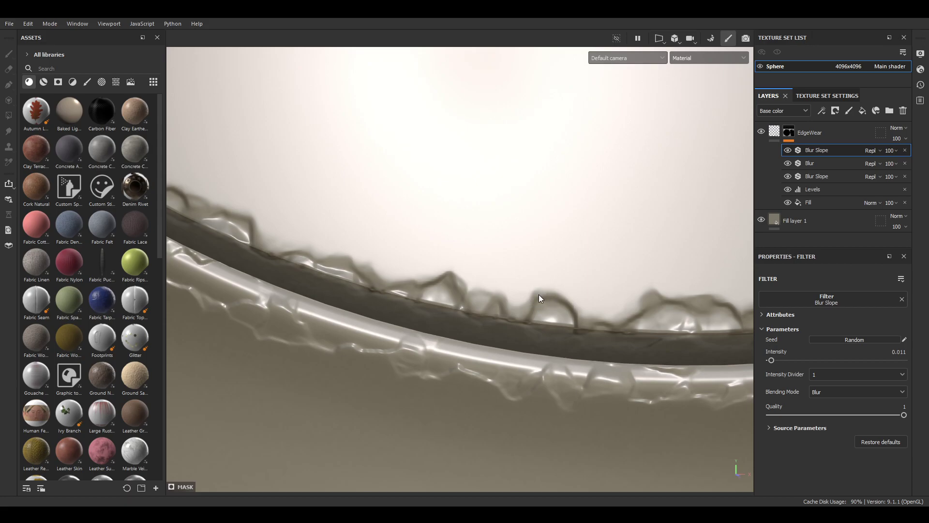
pyautogui.click(785, 150)
pyautogui.click(785, 151)
pyautogui.click(785, 151)
pyautogui.click(785, 151)
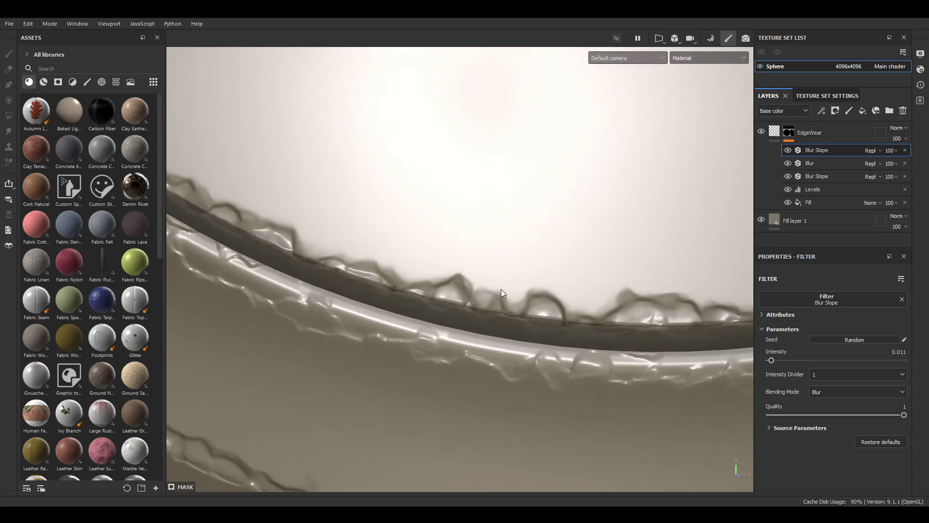
# Add a Bevel filter at the top of the EdgeWear mask stack while viewing the mask, and return to the material view
pyautogui.scroll(-4, 528, 291)
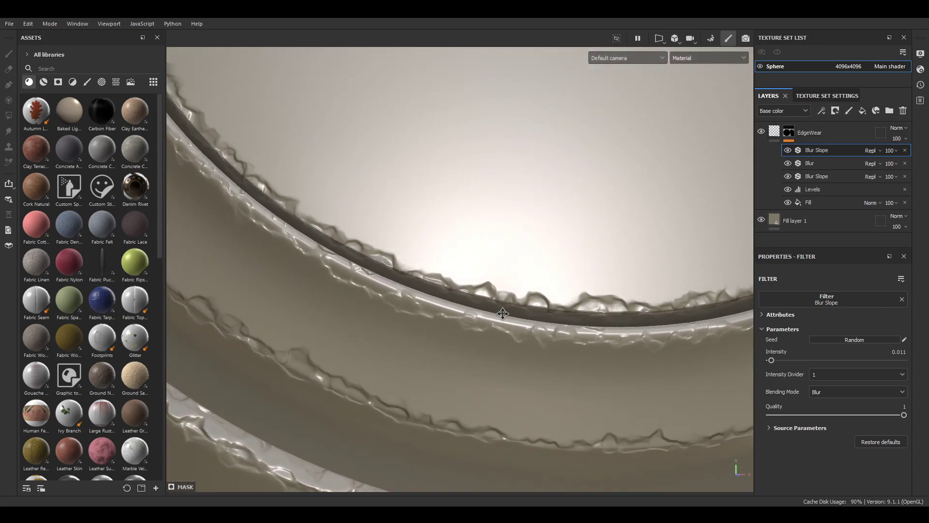
pyautogui.keyDown('alt'); pyautogui.moveTo(502, 314); pyautogui.dragTo(477, 239, button='middle'); pyautogui.keyUp('alt')
pyautogui.keyDown('alt'); pyautogui.moveTo(477, 238); pyautogui.dragTo(466, 209); pyautogui.keyUp('alt')
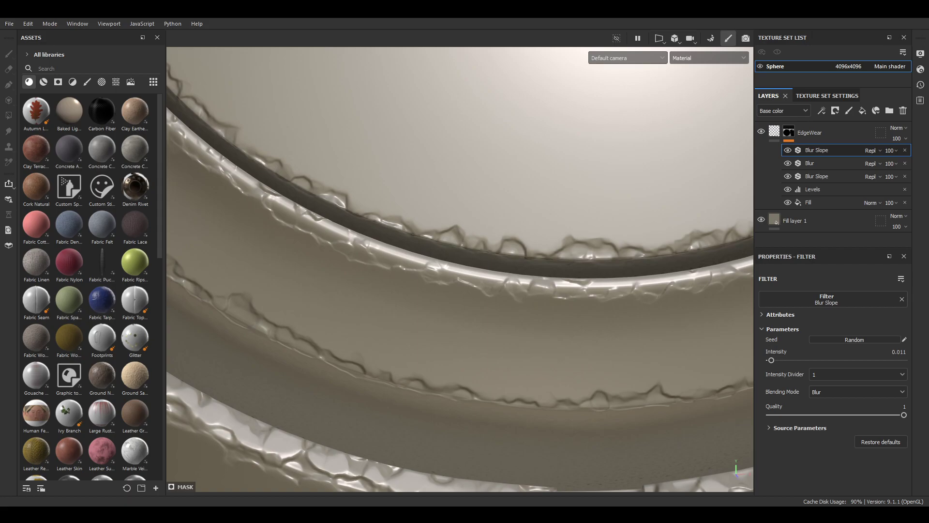
pyautogui.keyDown('alt'); pyautogui.moveTo(518, 319); pyautogui.dragTo(503, 315); pyautogui.keyUp('alt')
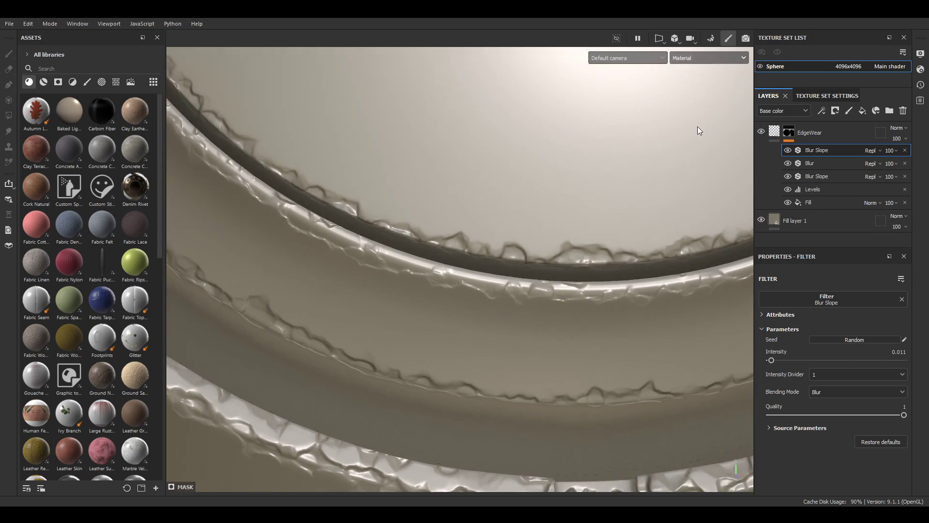
pyautogui.press('c')
pyautogui.keyDown('alt'); pyautogui.moveTo(545, 231); pyautogui.dragTo(560, 269, button='right'); pyautogui.keyUp('alt')
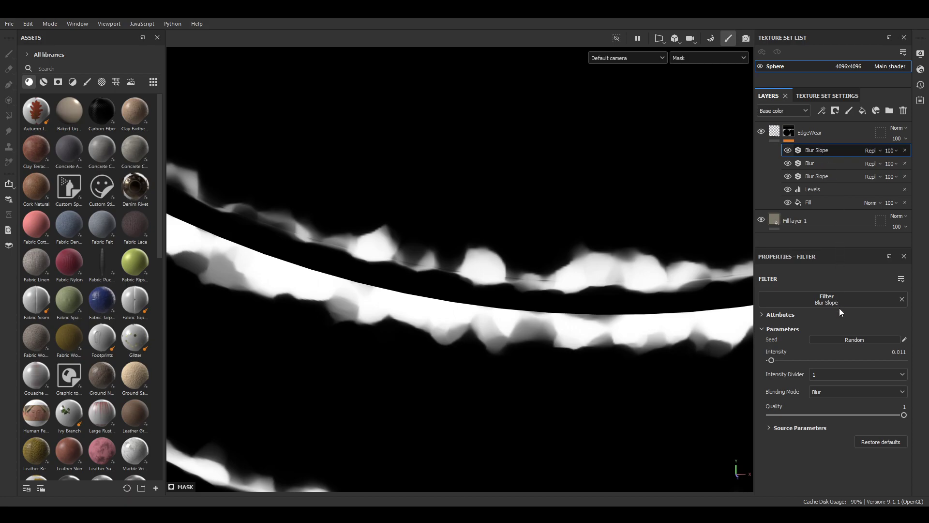
pyautogui.click(844, 336)
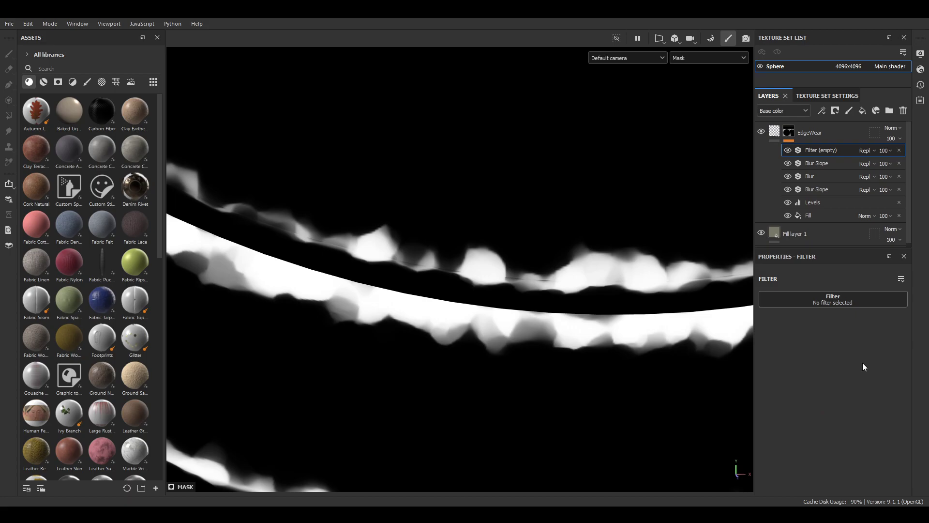
pyautogui.click(853, 326)
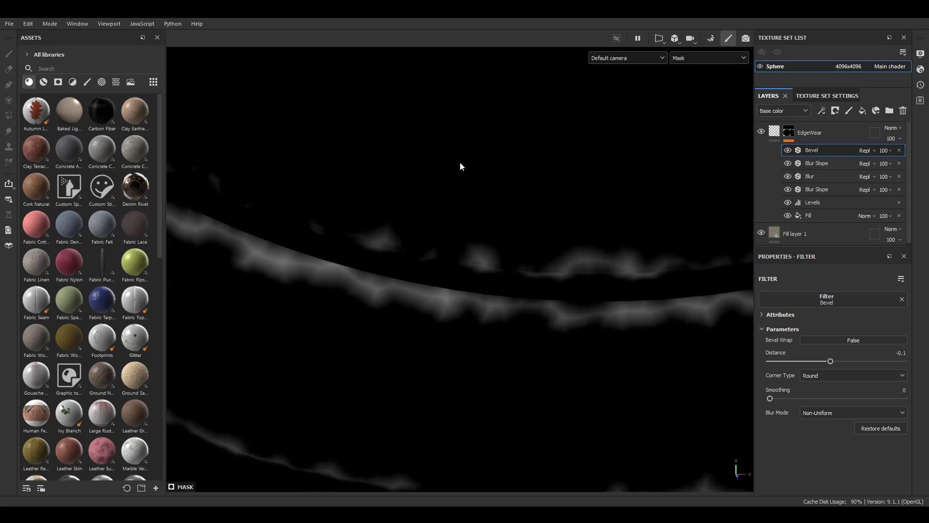
pyautogui.press('m')
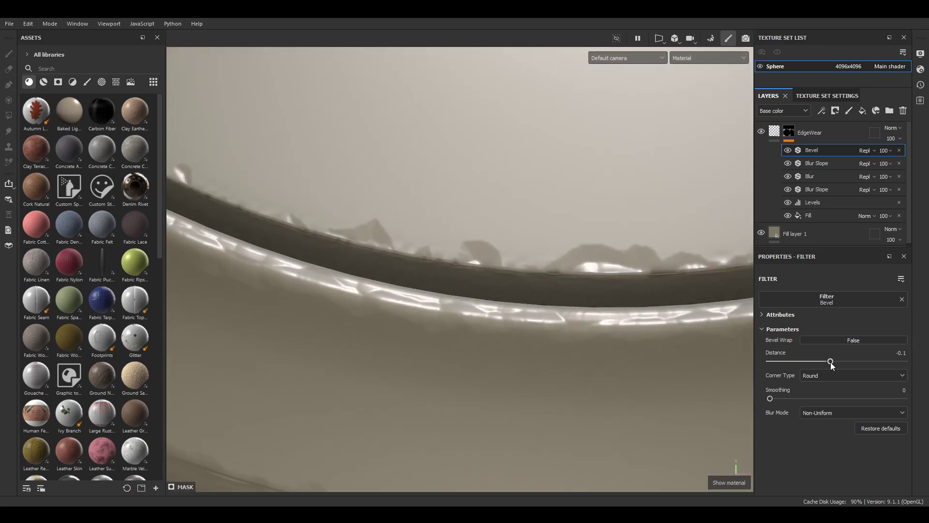
# Try the Angular corner type on the Bevel filter, restore Round, and set smoothing to 0.45 and distance to -0.0181
pyautogui.moveTo(830, 362)
pyautogui.mouseDown()
pyautogui.moveTo(815, 358)
pyautogui.moveTo(834, 358)
pyautogui.mouseUp()
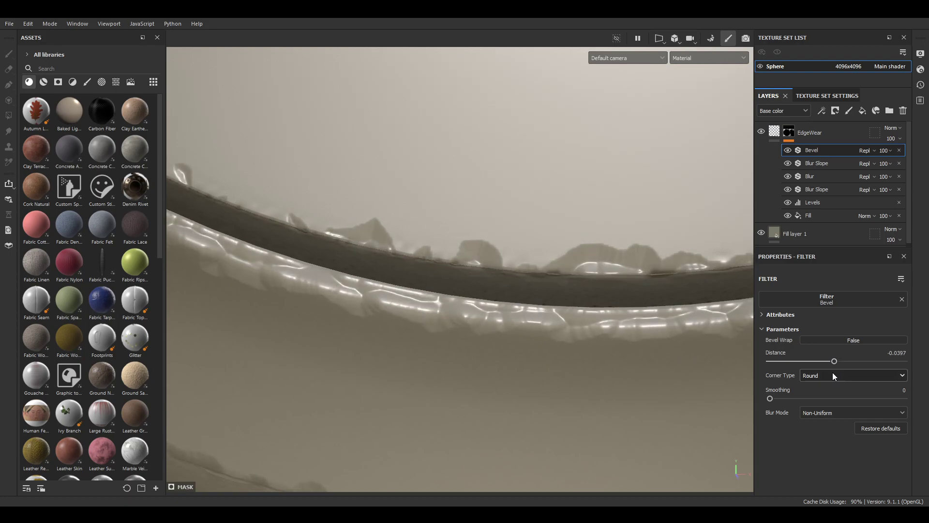
pyautogui.click(826, 375)
pyautogui.click(825, 395)
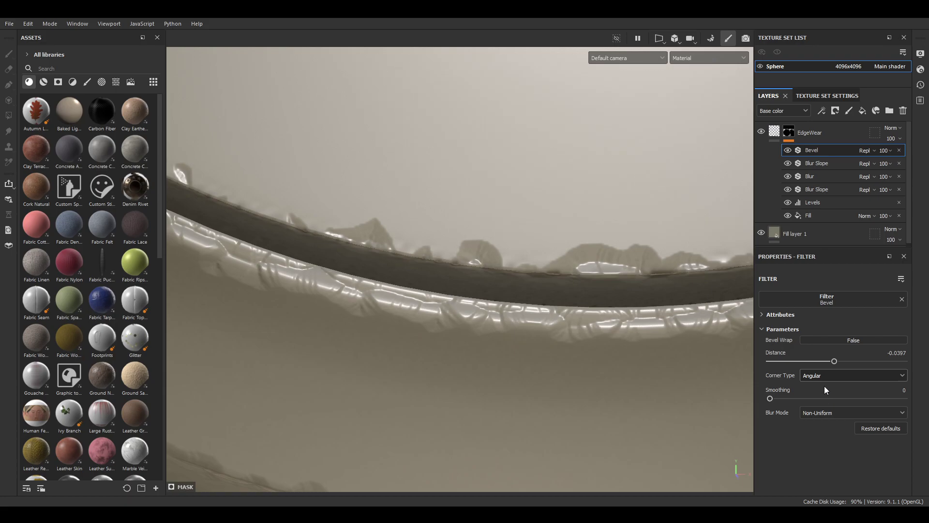
pyautogui.click(820, 384)
pyautogui.moveTo(771, 398)
pyautogui.mouseDown()
pyautogui.moveTo(797, 398)
pyautogui.moveTo(783, 400)
pyautogui.mouseUp()
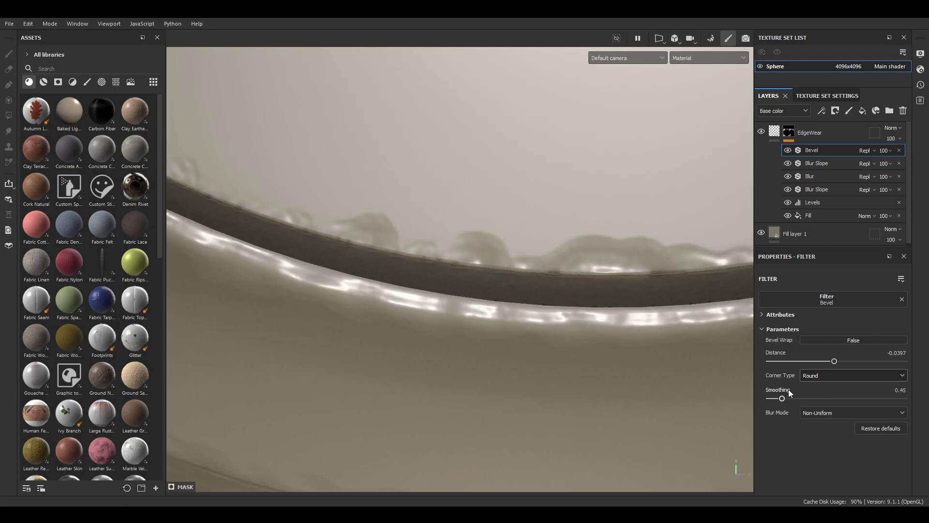
pyautogui.moveTo(817, 359); pyautogui.dragTo(835, 359)
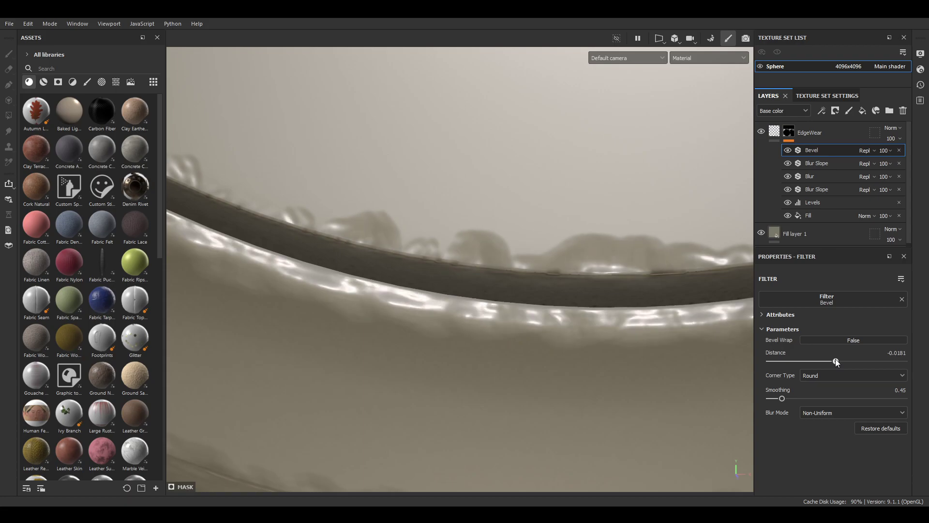
# Examine the beveled edge wear on the sphere's rings from several angles and under different lighting directions
pyautogui.scroll(-6, 422, 276)
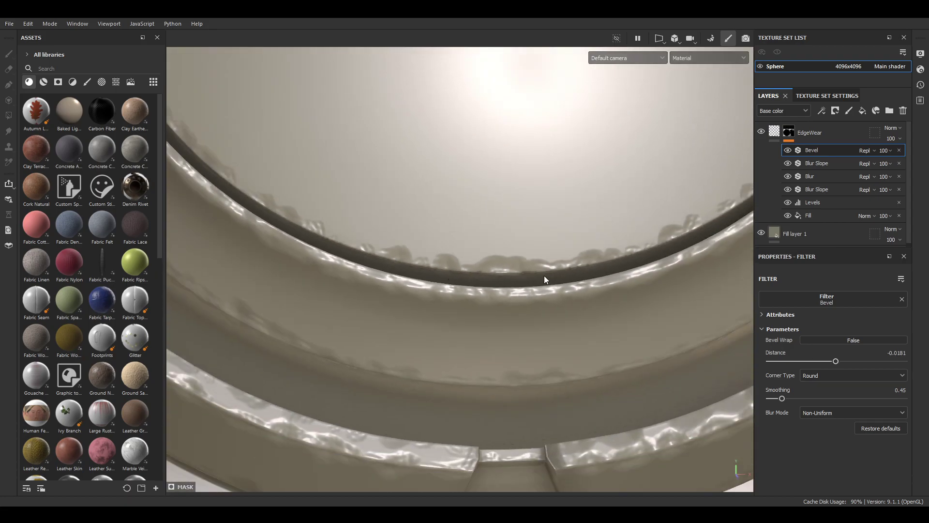
pyautogui.keyDown('alt'); pyautogui.moveTo(544, 275); pyautogui.dragTo(526, 214); pyautogui.keyUp('alt')
pyautogui.keyDown('alt'); pyautogui.moveTo(415, 292); pyautogui.dragTo(535, 294, button='middle'); pyautogui.keyUp('alt')
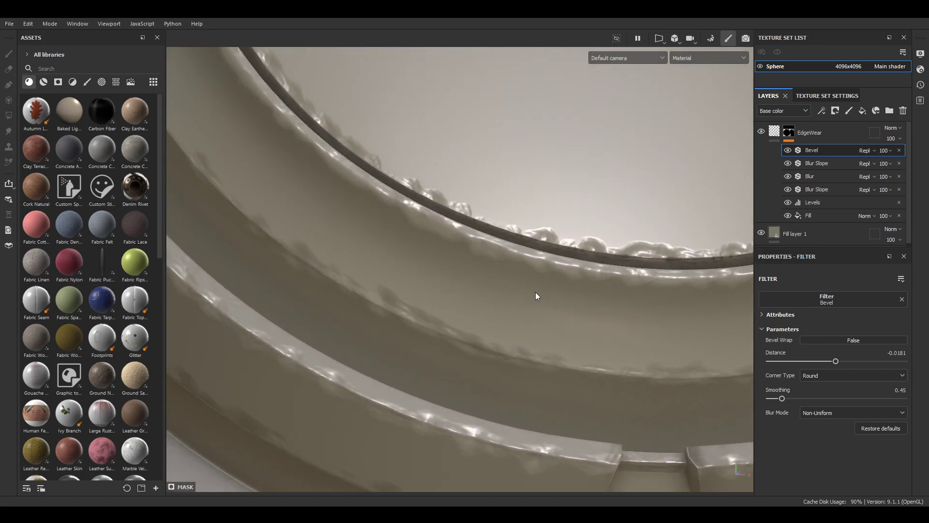
pyautogui.keyDown('shift'); pyautogui.moveTo(535, 295); pyautogui.dragTo(456, 292, button='right'); pyautogui.keyUp('shift')
pyautogui.keyDown('alt'); pyautogui.moveTo(459, 293); pyautogui.dragTo(481, 182); pyautogui.keyUp('alt')
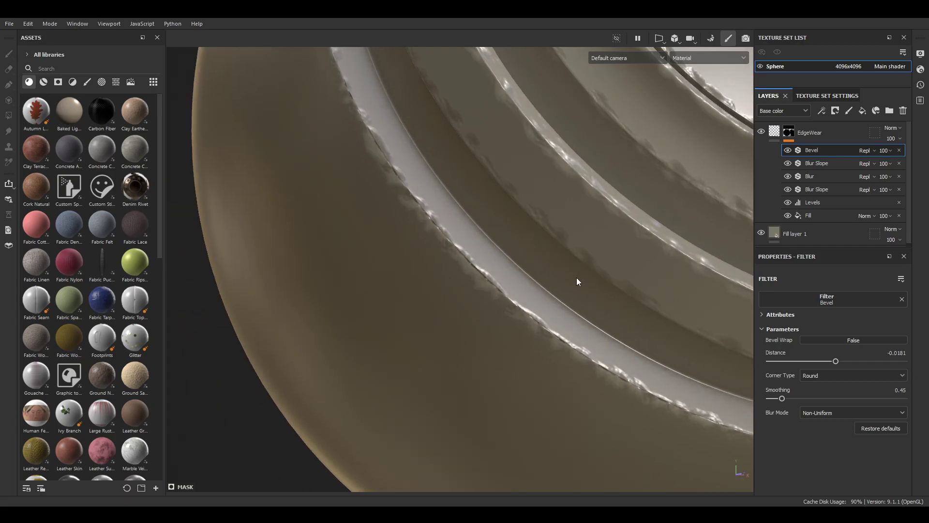
pyautogui.keyDown('shift'); pyautogui.moveTo(576, 277); pyautogui.dragTo(485, 271, button='right'); pyautogui.keyUp('shift')
pyautogui.keyDown('alt'); pyautogui.moveTo(484, 271); pyautogui.dragTo(391, 282); pyautogui.keyUp('alt')
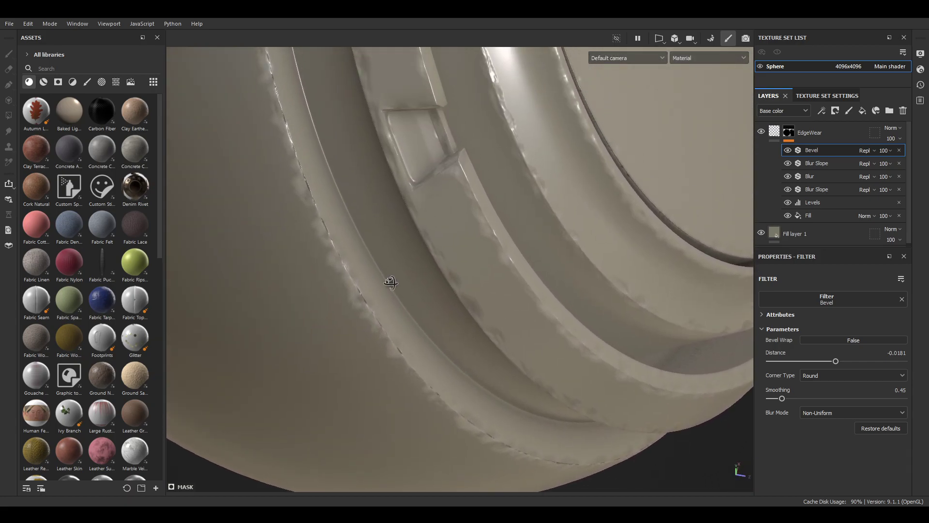
pyautogui.keyDown('alt'); pyautogui.moveTo(391, 282); pyautogui.dragTo(425, 185, button='middle'); pyautogui.keyUp('alt')
pyautogui.keyDown('alt'); pyautogui.moveTo(513, 194); pyautogui.dragTo(453, 163); pyautogui.keyUp('alt')
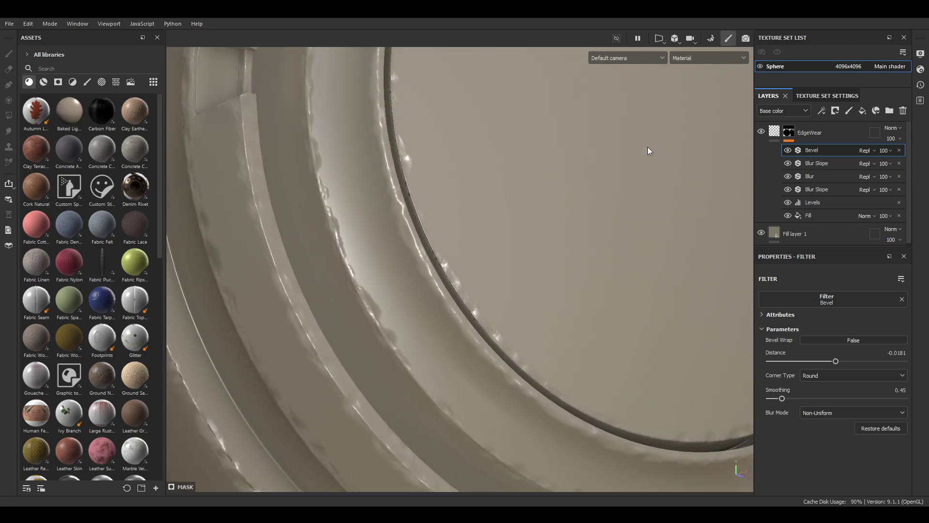
# Place the EdgeWear layer inside a new folder and give the folder a black mask
pyautogui.click(815, 129)
pyautogui.click(888, 111)
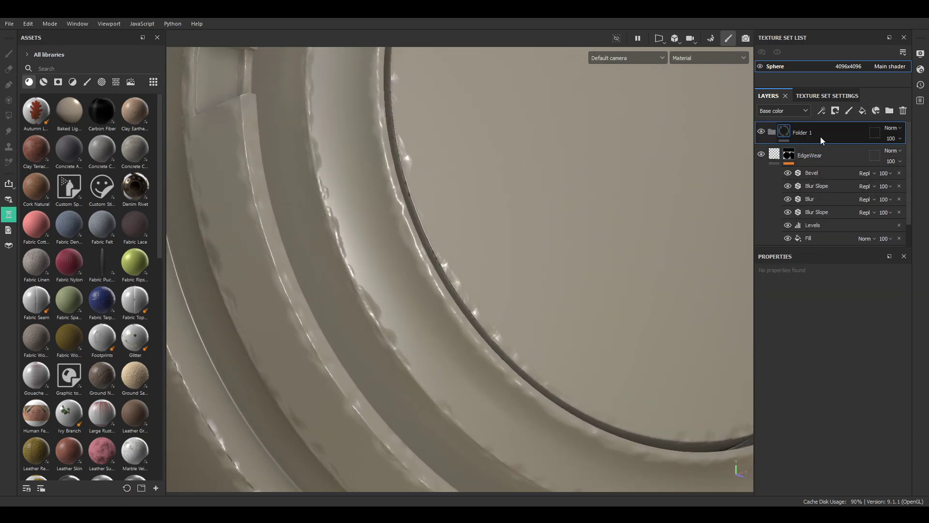
pyautogui.moveTo(807, 147); pyautogui.dragTo(820, 134)
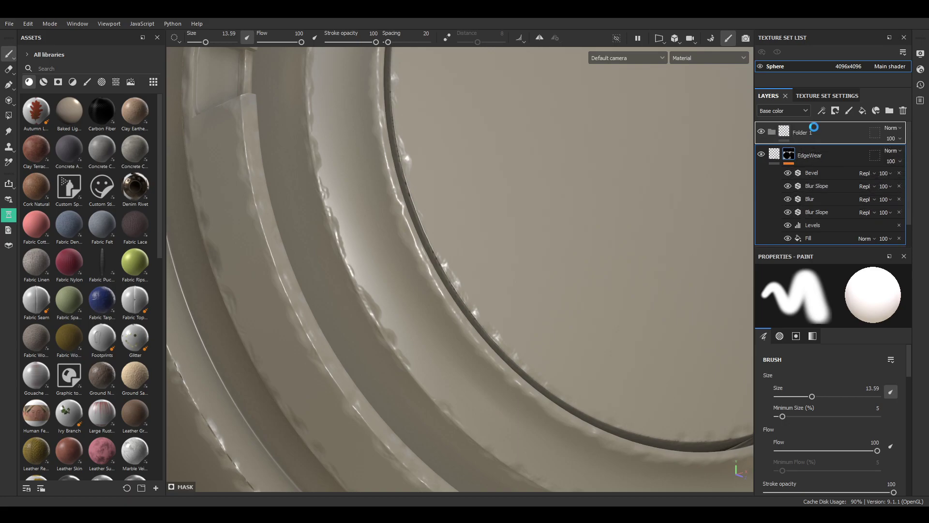
pyautogui.rightClick(820, 133)
pyautogui.click(837, 26)
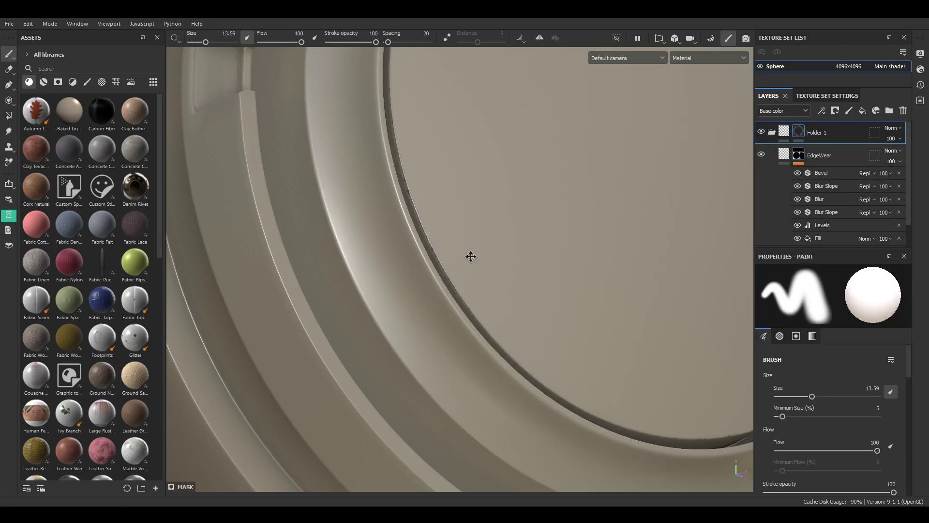
# Paint white on the folder's mask along the lower edge of the sphere's inner ring to reveal edge wear there
pyautogui.keyDown('alt'); pyautogui.moveTo(471, 257); pyautogui.dragTo(430, 175); pyautogui.keyUp('alt')
pyautogui.moveTo(377, 197); pyautogui.dragTo(489, 357)
pyautogui.moveTo(512, 302)
pyautogui.keyDown('alt'); pyautogui.mouseDown()
pyautogui.moveTo(473, 272)
pyautogui.moveTo(477, 290)
pyautogui.moveTo(549, 342)
pyautogui.mouseUp(); pyautogui.keyUp('alt')
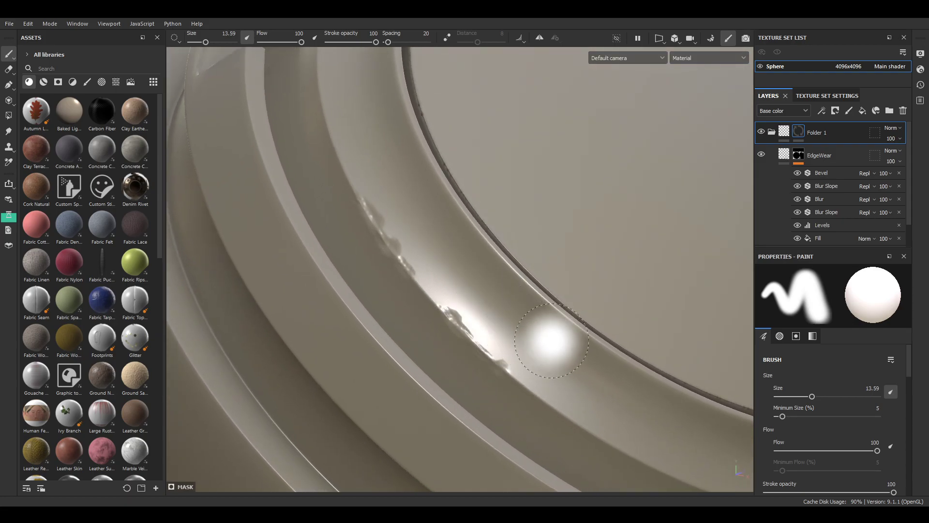
pyautogui.keyDown('alt'); pyautogui.moveTo(549, 342); pyautogui.dragTo(439, 207, button='middle'); pyautogui.keyUp('alt')
pyautogui.moveTo(434, 229)
pyautogui.mouseDown()
pyautogui.moveTo(488, 280)
pyautogui.moveTo(429, 243)
pyautogui.mouseUp()
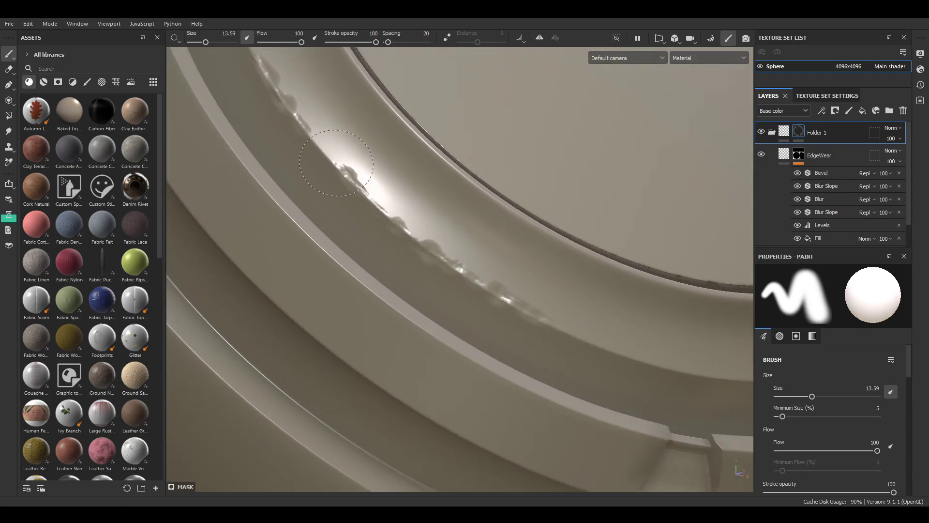
pyautogui.moveTo(475, 285); pyautogui.dragTo(595, 340)
pyautogui.moveTo(467, 285)
pyautogui.keyDown('alt'); pyautogui.mouseDown()
pyautogui.moveTo(429, 220)
pyautogui.moveTo(492, 220)
pyautogui.moveTo(492, 189)
pyautogui.mouseUp(); pyautogui.keyUp('alt')
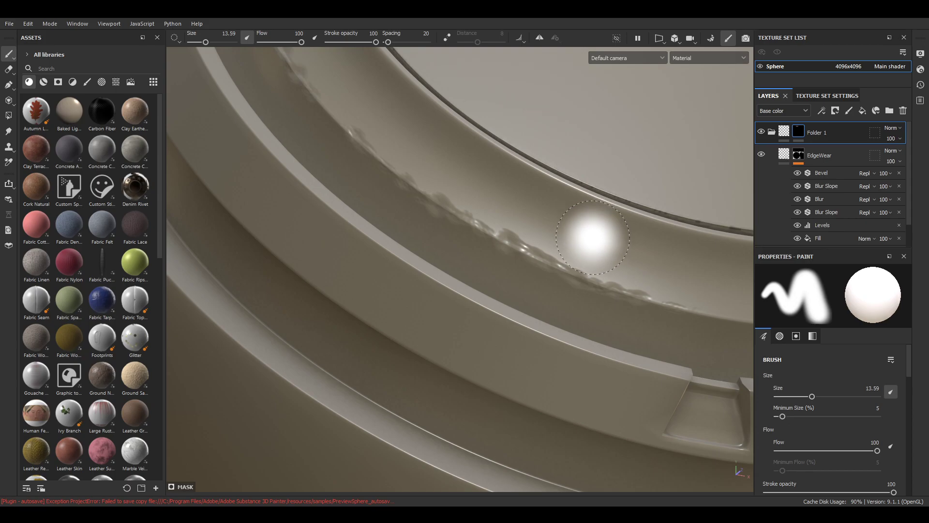
# Set the EdgeWear layer's height to -0.3061 and lighten the base color of Fill layer 1 to a pale beige
pyautogui.click(783, 156)
pyautogui.moveTo(818, 409); pyautogui.dragTo(807, 408)
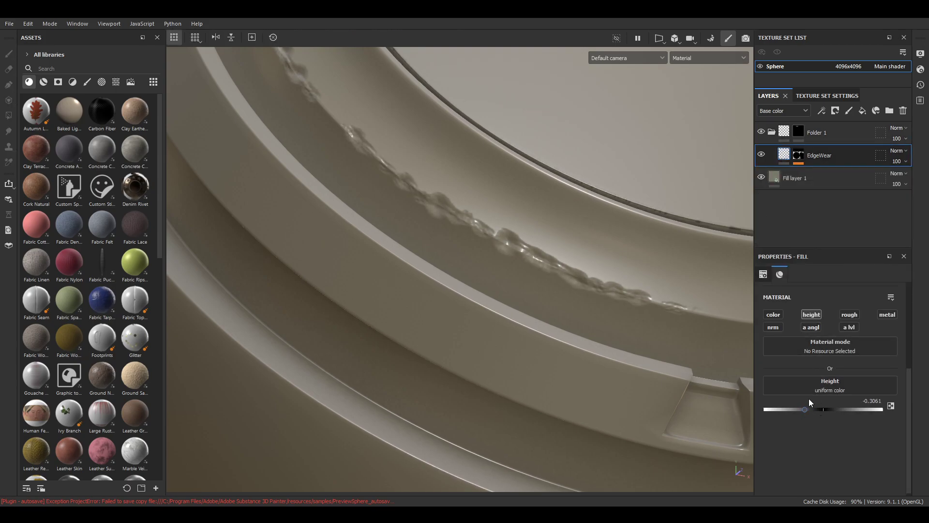
pyautogui.click(796, 181)
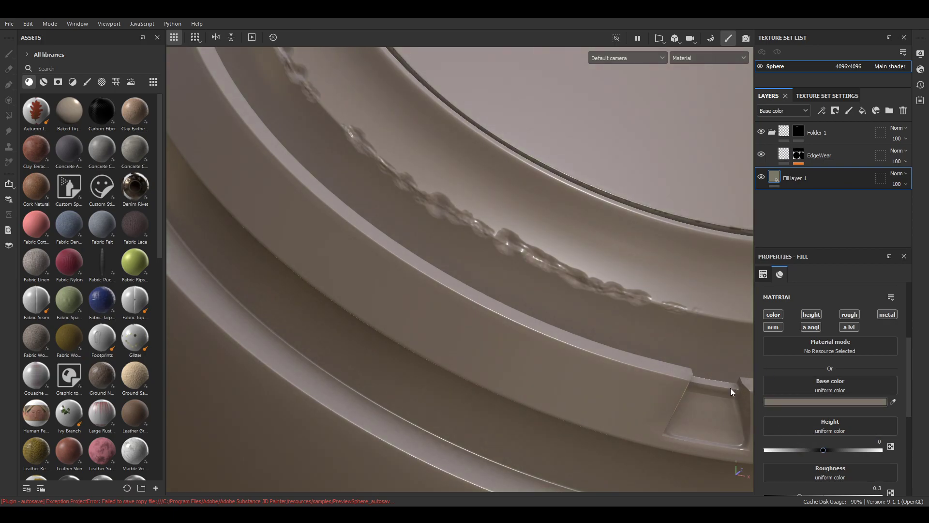
pyautogui.moveTo(702, 386); pyautogui.dragTo(706, 357)
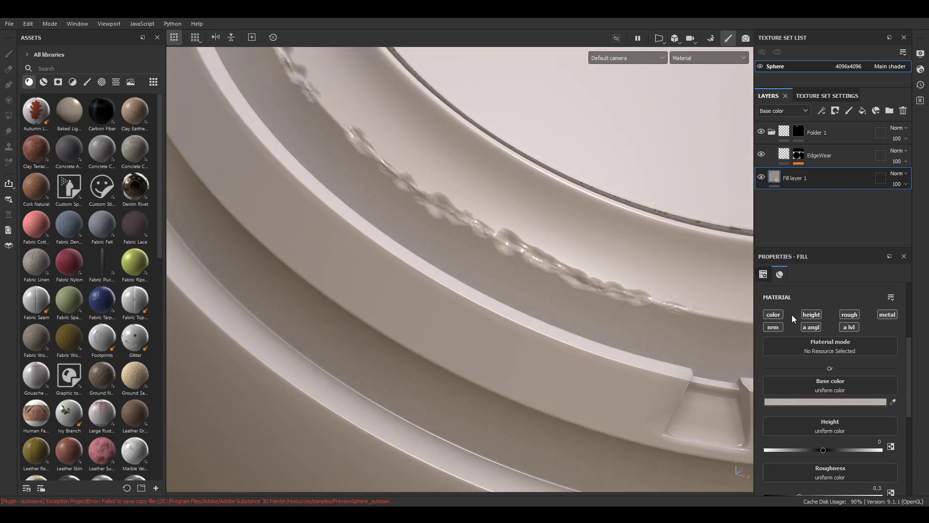
# Paint further edge wear into the Folder 1 mask along the inner, middle and outer ring edges and the flat cap's rim
pyautogui.scroll(-5, 455, 249)
pyautogui.keyDown('alt'); pyautogui.moveTo(508, 228); pyautogui.dragTo(398, 231, button='middle'); pyautogui.keyUp('alt')
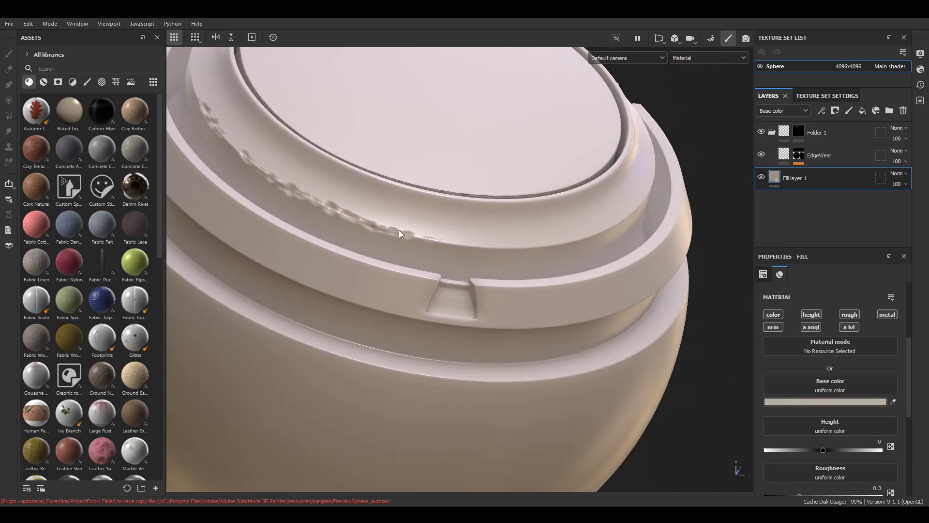
pyautogui.click(798, 159)
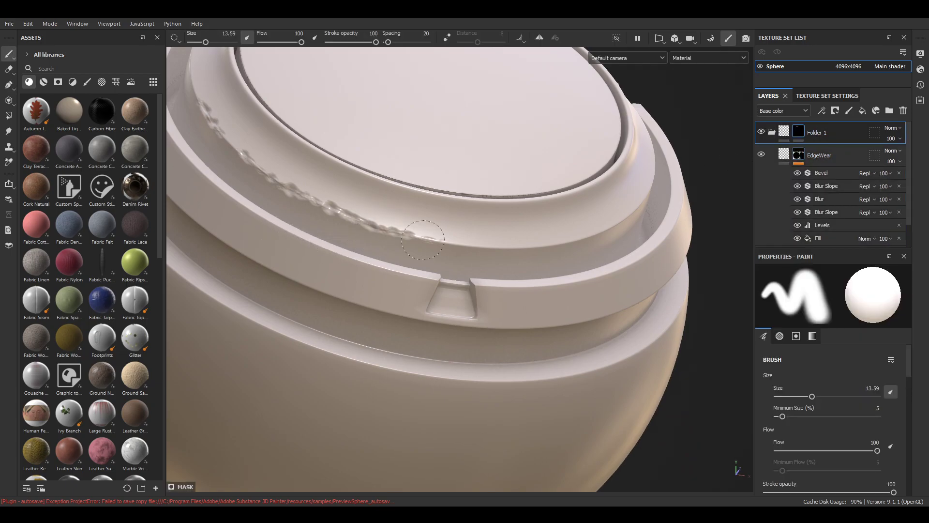
pyautogui.moveTo(425, 380)
pyautogui.mouseDown()
pyautogui.moveTo(564, 380)
pyautogui.moveTo(604, 365)
pyautogui.mouseUp()
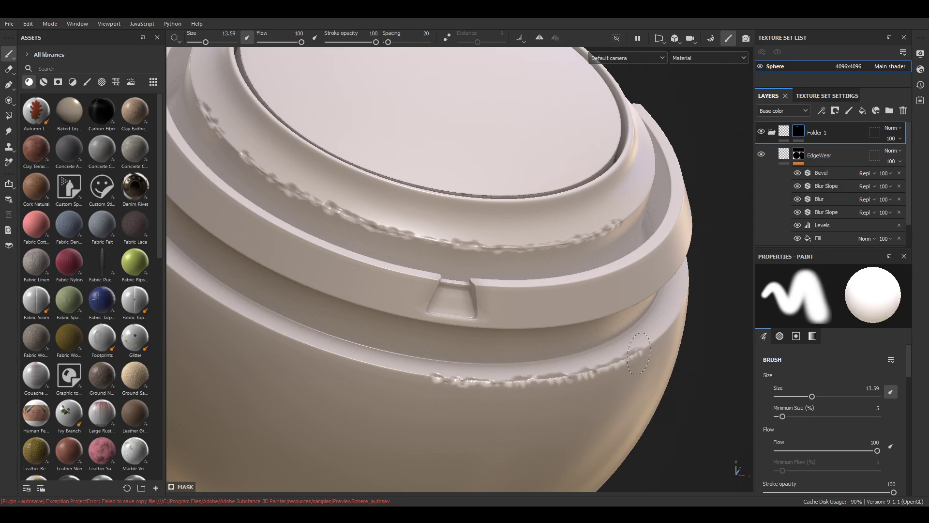
pyautogui.moveTo(360, 366); pyautogui.dragTo(352, 356)
pyautogui.keyDown('alt'); pyautogui.moveTo(436, 261); pyautogui.dragTo(411, 271); pyautogui.keyUp('alt')
pyautogui.moveTo(411, 282); pyautogui.dragTo(321, 260)
pyautogui.moveTo(273, 240); pyautogui.dragTo(256, 224)
pyautogui.keyDown('alt'); pyautogui.moveTo(454, 183); pyautogui.dragTo(455, 292, button='middle'); pyautogui.keyUp('alt')
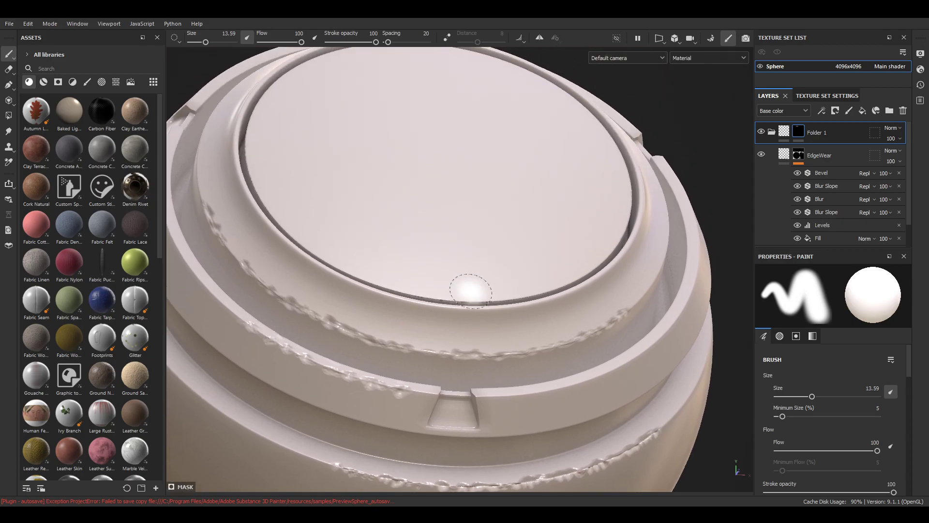
pyautogui.moveTo(471, 292); pyautogui.dragTo(592, 276)
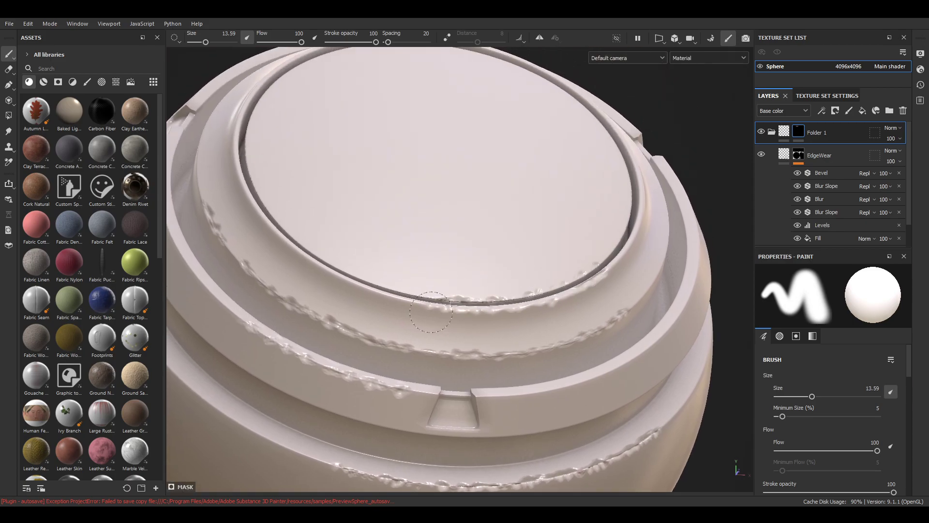